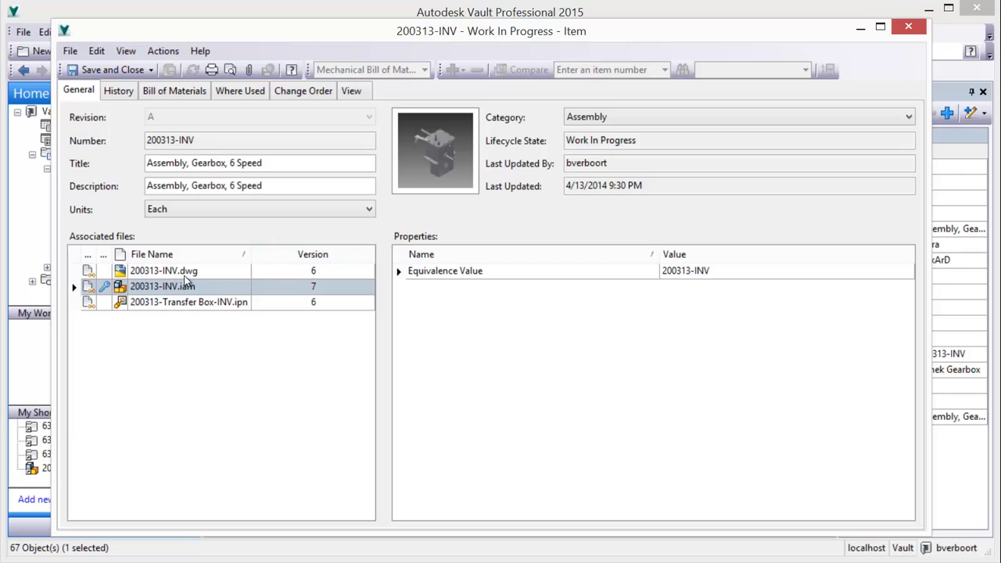
- Preview the associated drawing 200313-INV.dwg in the gearbox assembly's item record
{"action": "left_click", "coordinate": [181, 272]}
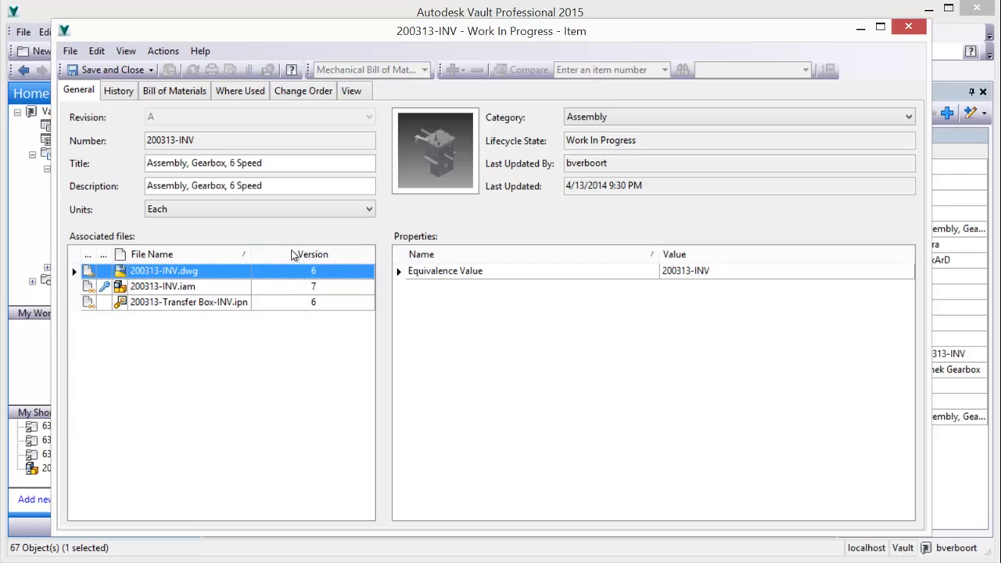
{"action": "left_click", "coordinate": [352, 93]}
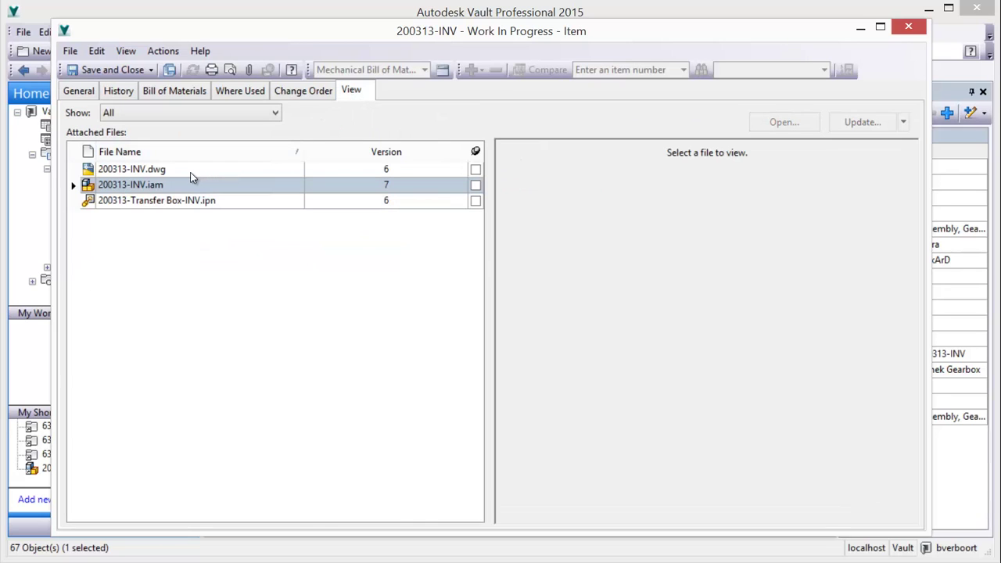
{"action": "left_click", "coordinate": [189, 170]}
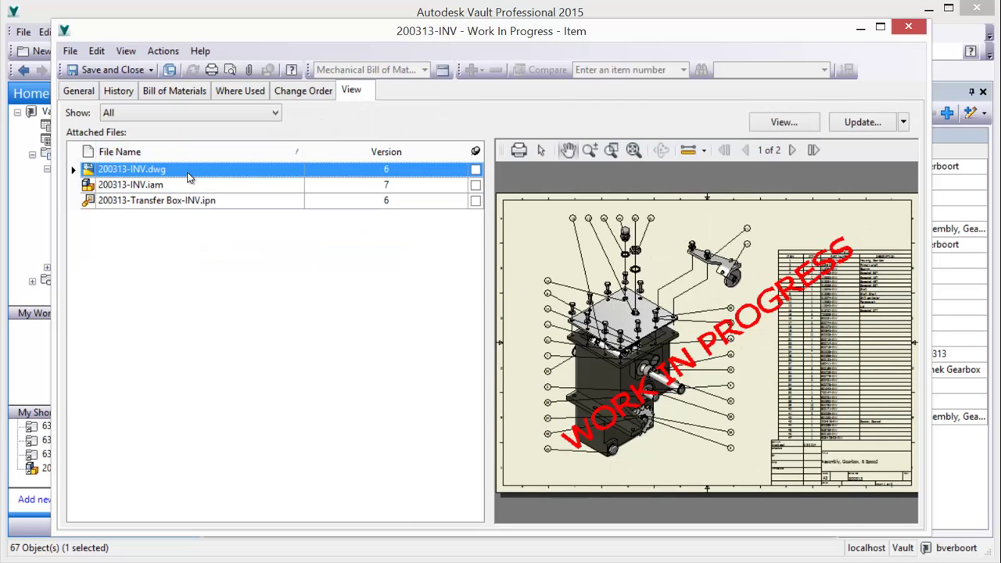
- Review the lifecycle states of all rows in the assembly item's bill of materials, and save and close the item
{"action": "left_click", "coordinate": [179, 92]}
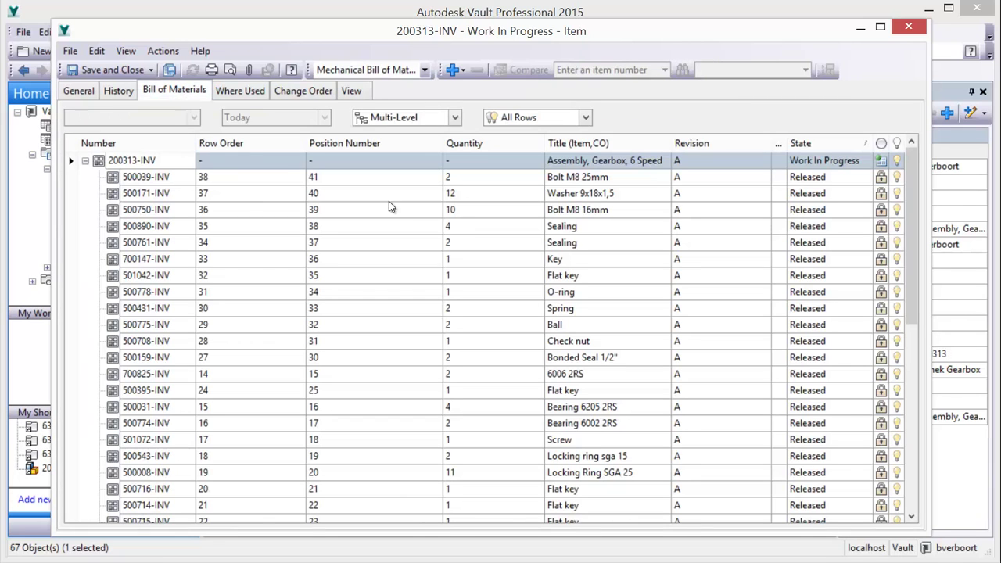
{"action": "left_click_drag", "start_coordinate": [908, 249], "coordinate": [923, 453]}
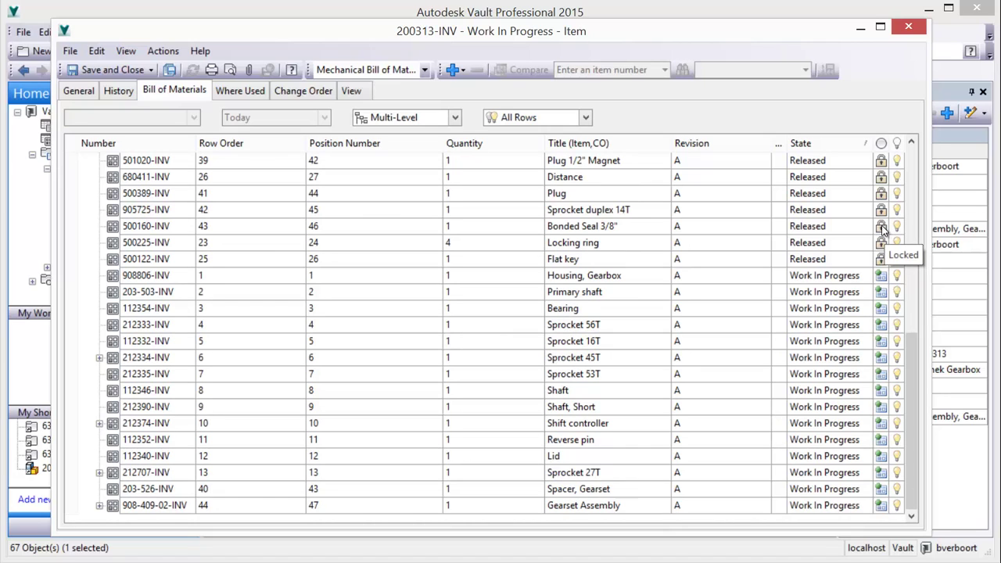
{"action": "left_click", "coordinate": [122, 71]}
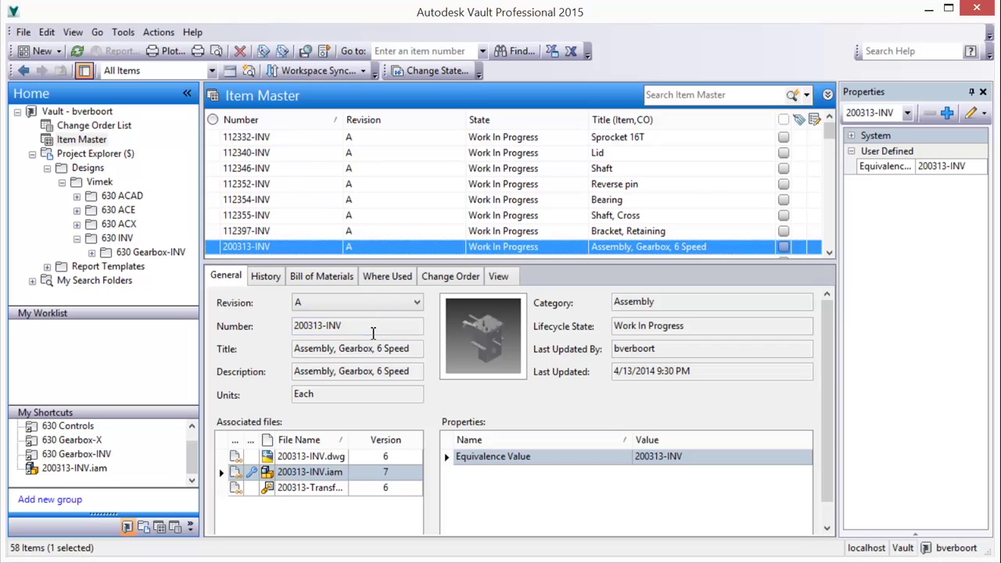
- Preview 200313-INV.dwg from the Item Master and change item 200313-INV's lifecycle state to Released
{"action": "left_click", "coordinate": [498, 277]}
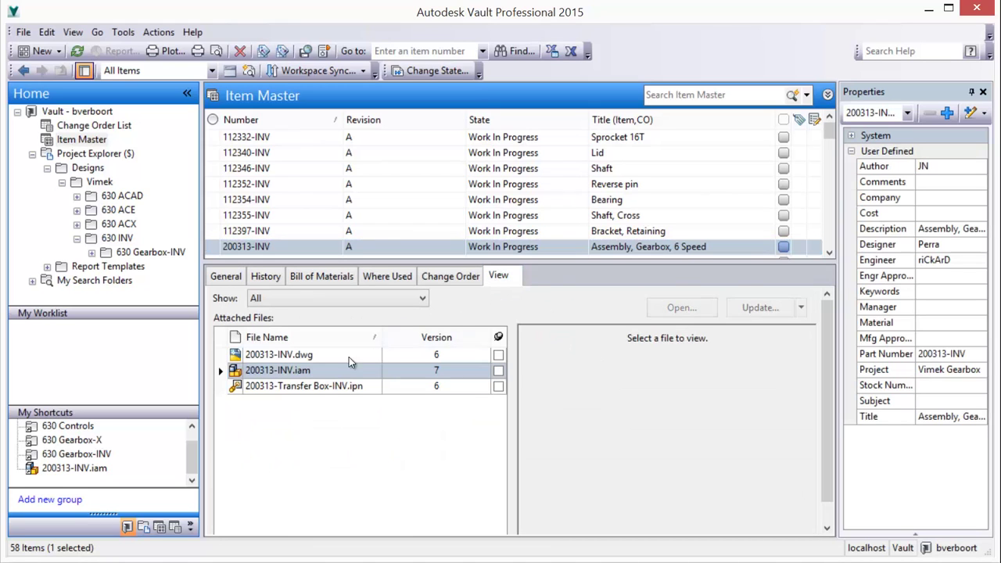
{"action": "left_click", "coordinate": [316, 357]}
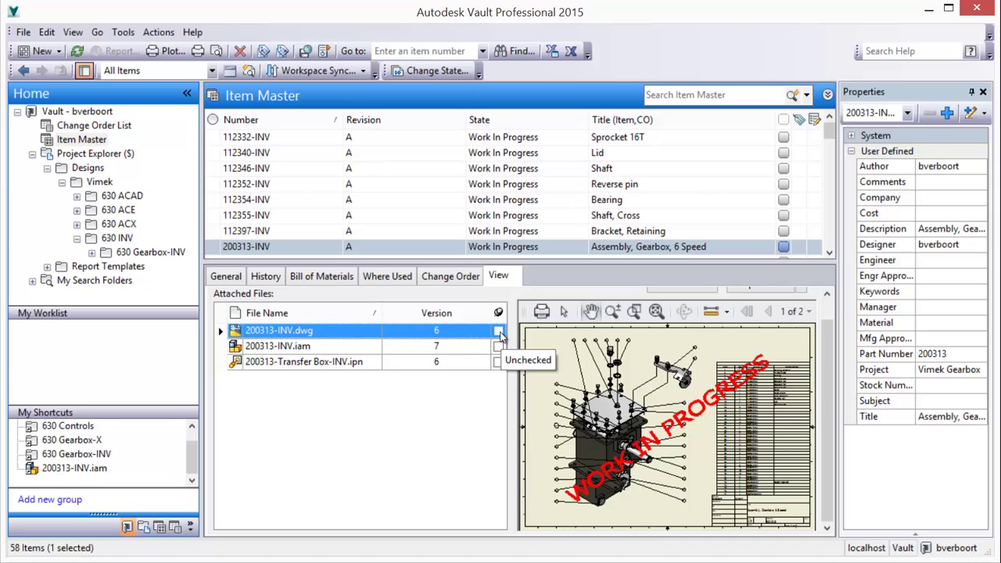
{"action": "right_click", "coordinate": [514, 249]}
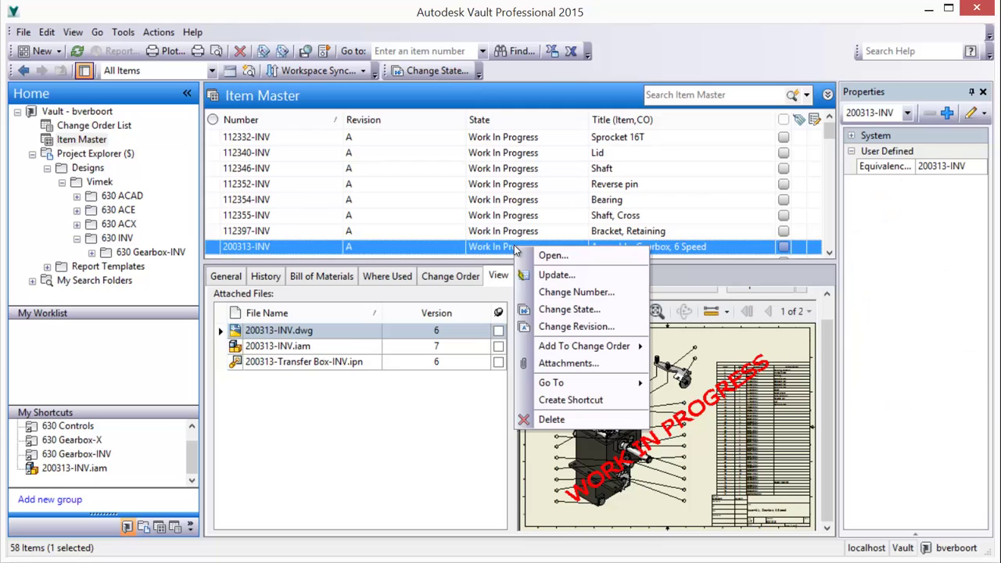
{"action": "left_click", "coordinate": [551, 310]}
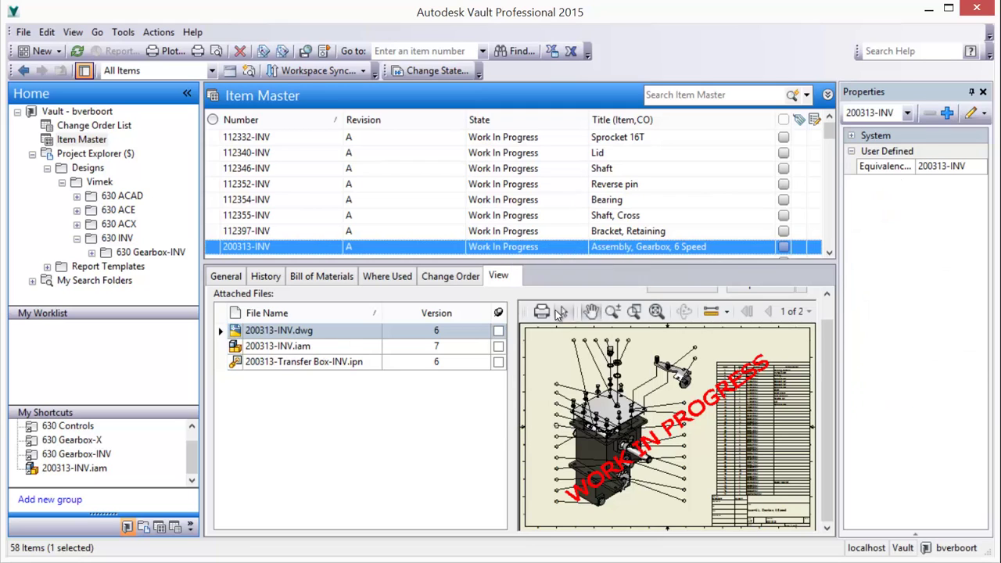
{"action": "left_click", "coordinate": [490, 264]}
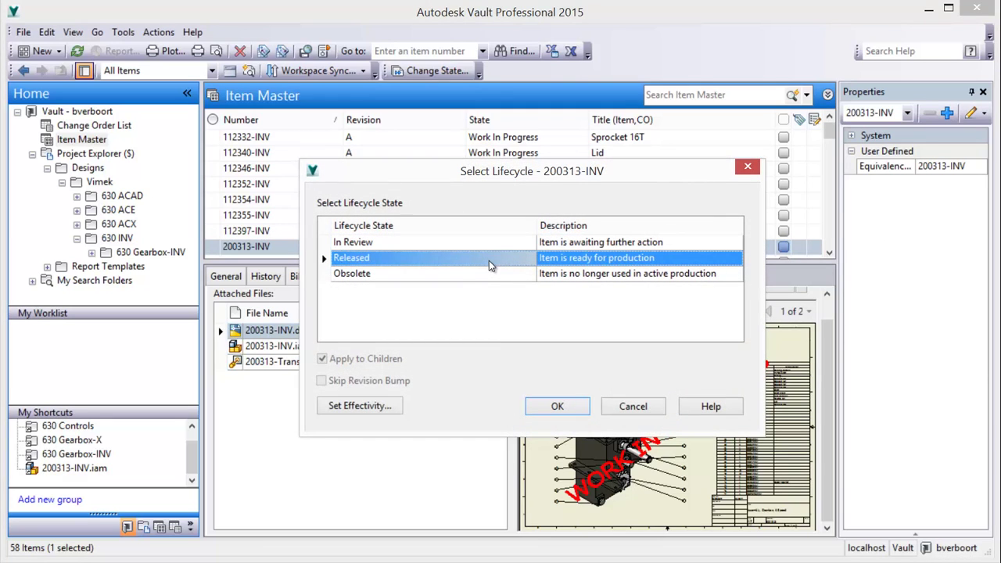
{"action": "left_click", "coordinate": [556, 405]}
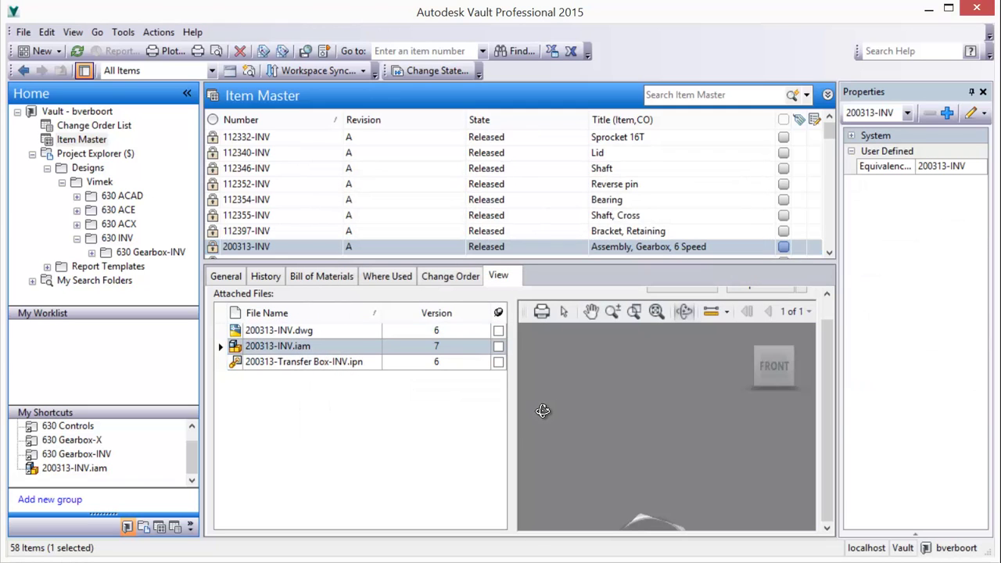
- Inspect the watermark along the lower border of 200313-INV.dwg in the preview, and restore the full sheet view
{"action": "left_click", "coordinate": [312, 333]}
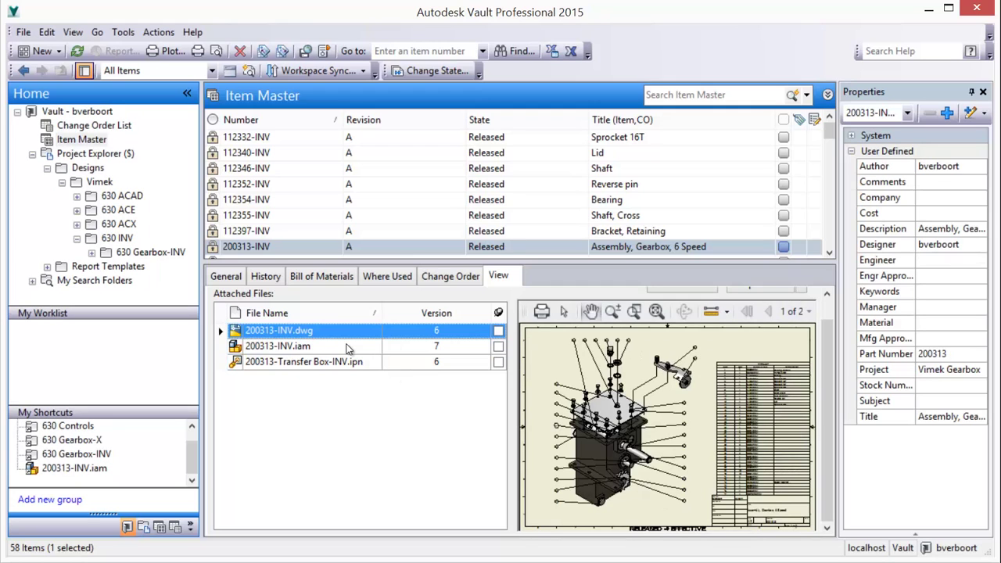
{"action": "left_click", "coordinate": [607, 462]}
{"action": "left_click_drag", "start_coordinate": [655, 507], "coordinate": [645, 409]}
{"action": "scroll", "coordinate": [655, 434], "scroll_direction": "up", "scroll_amount": 3}
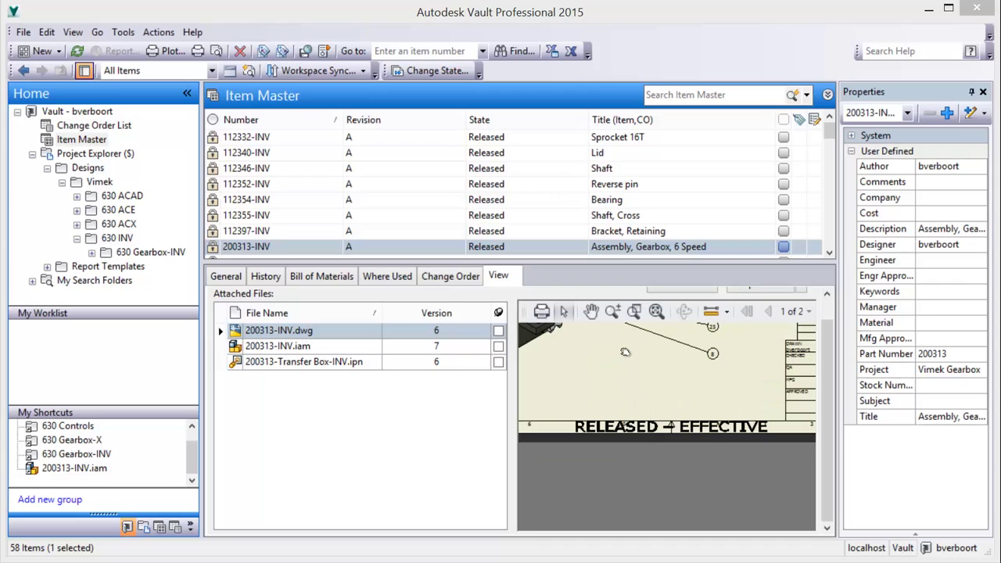
{"action": "left_click", "coordinate": [656, 311]}
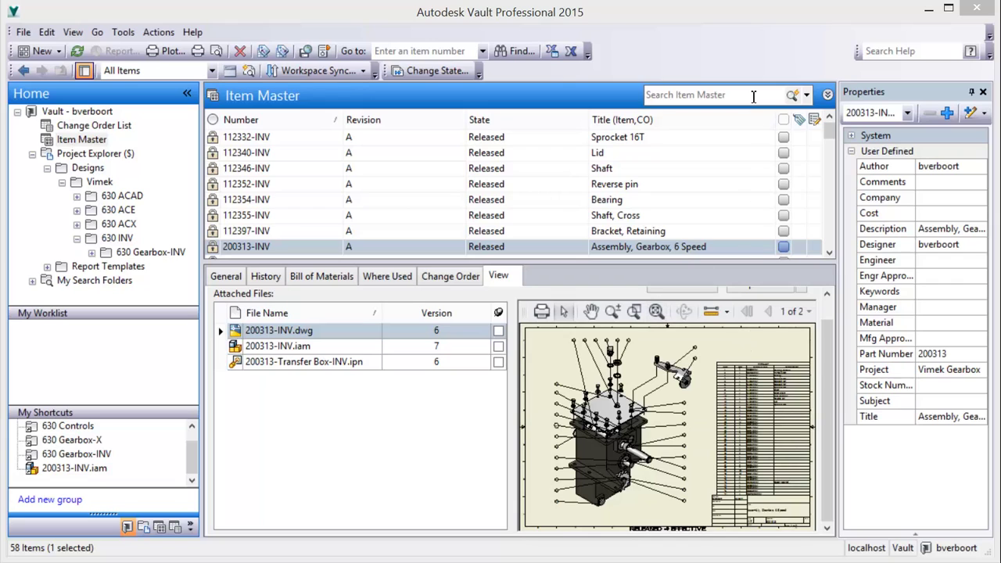
- Search the Item Master for "lid" and select item 112340-INV
{"action": "left_click", "coordinate": [753, 96]}
{"action": "type", "text": "lid"}
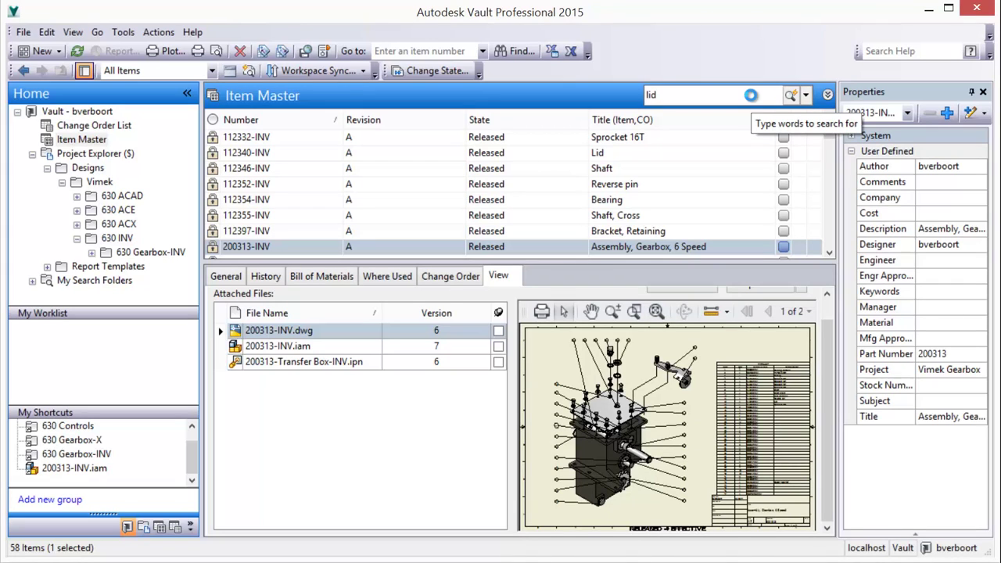
{"action": "key", "text": "Return"}
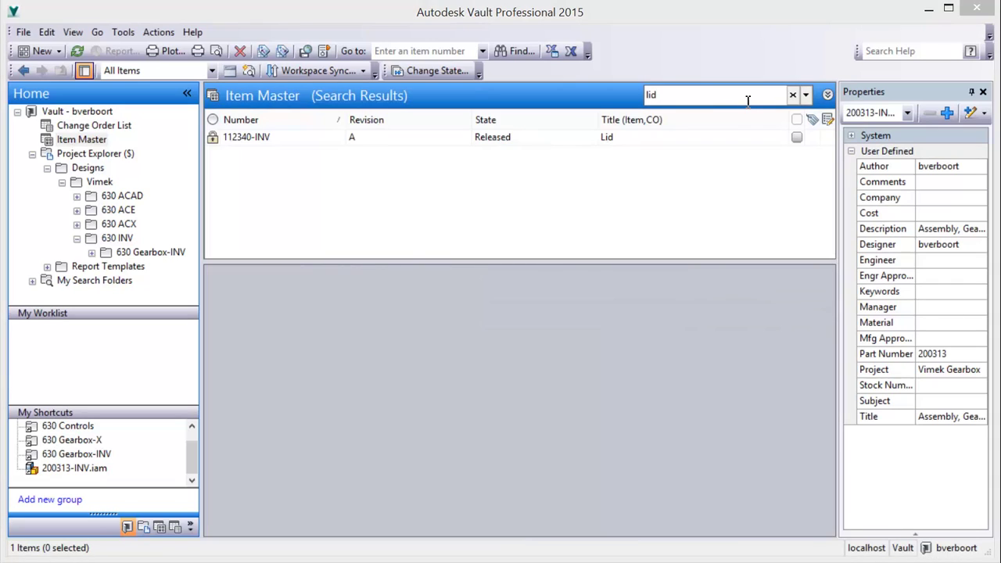
{"action": "left_click", "coordinate": [269, 139]}
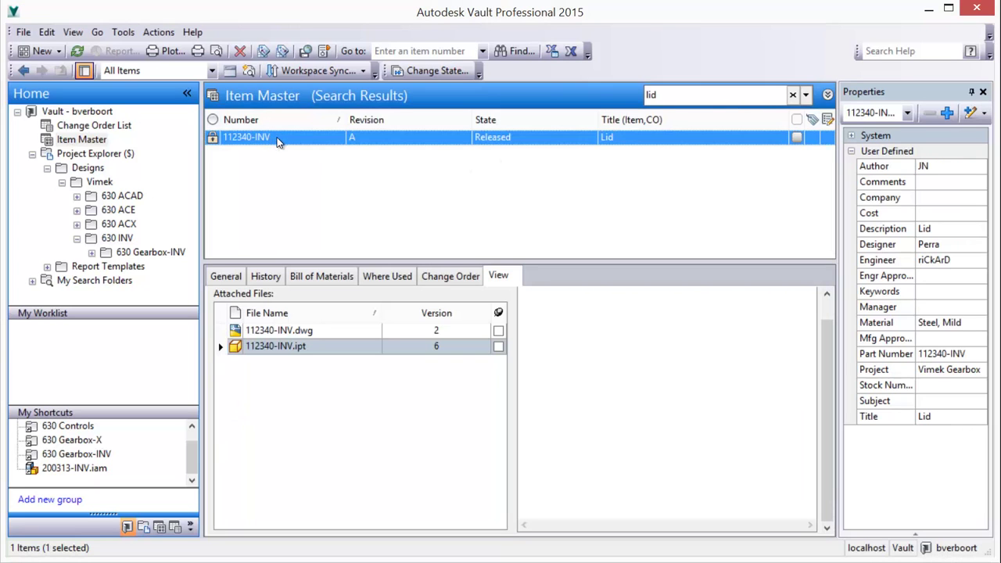
- Change the lifecycle state of item 112340-INV to Work In Progress
{"action": "right_click", "coordinate": [358, 139]}
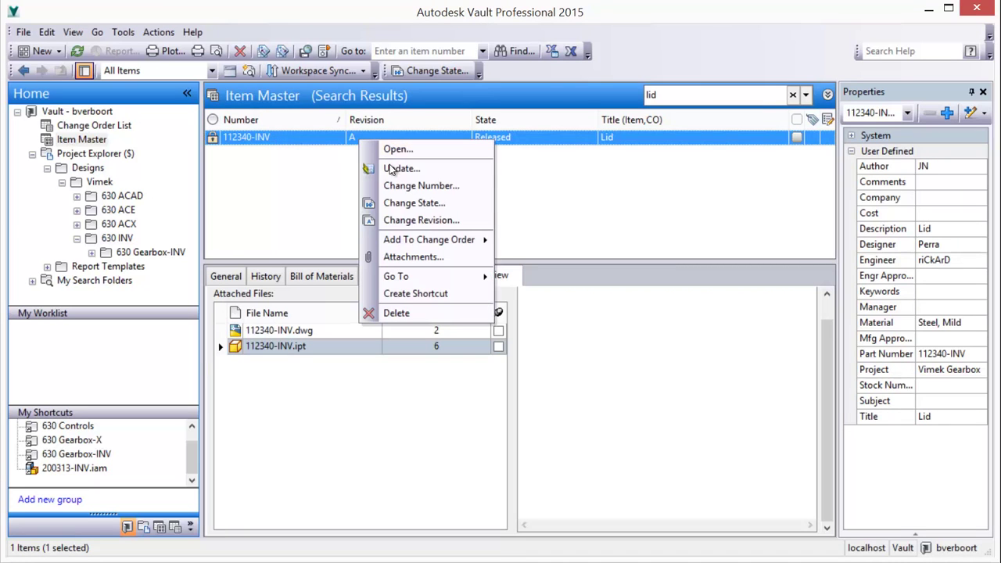
{"action": "left_click", "coordinate": [401, 205]}
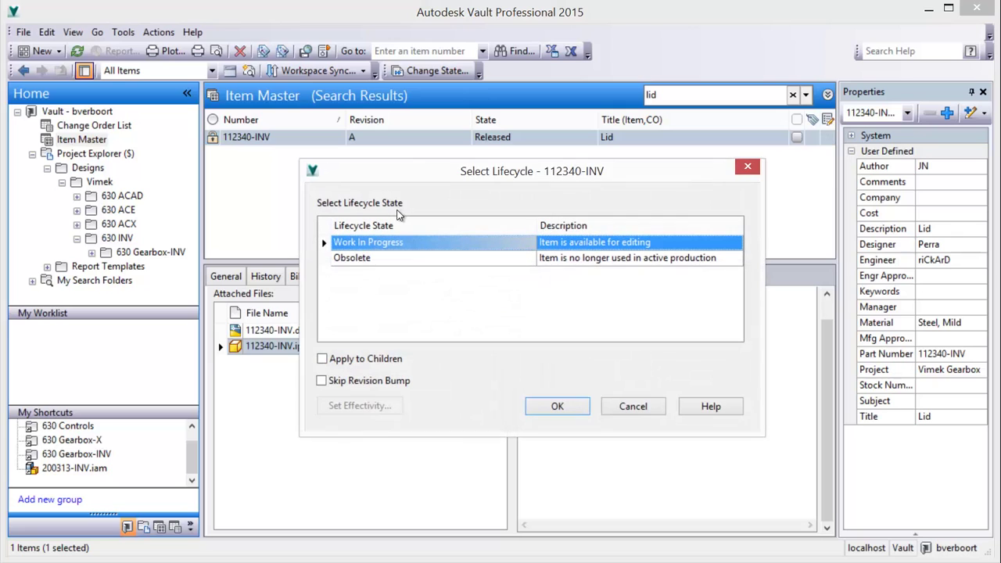
{"action": "left_click", "coordinate": [557, 407]}
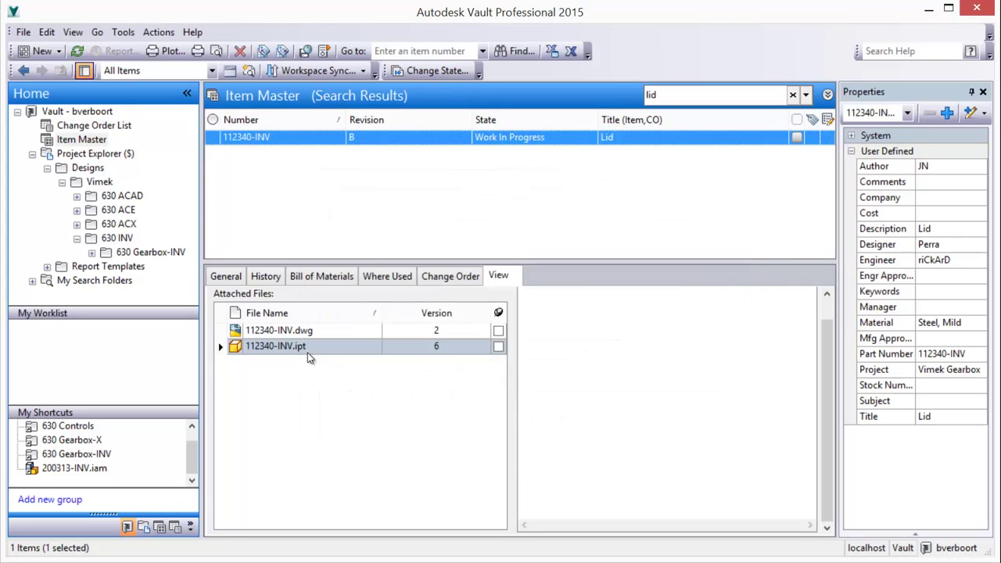
- Open 112340-INV.ipt in Inventor with check-out and move the End of Folded marker below Chamfer2
{"action": "left_click", "coordinate": [304, 348]}
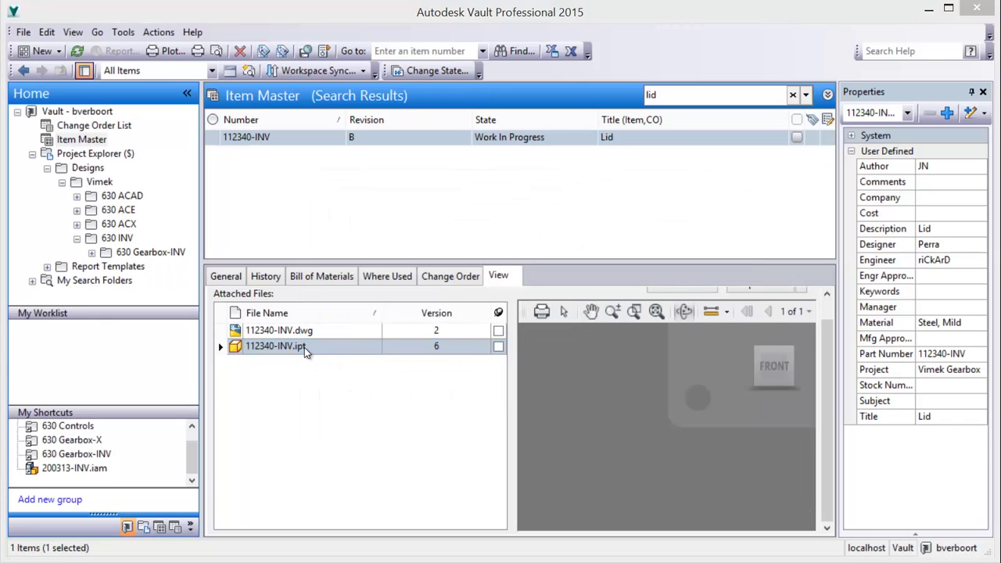
{"action": "right_click", "coordinate": [304, 347]}
{"action": "left_click", "coordinate": [334, 358]}
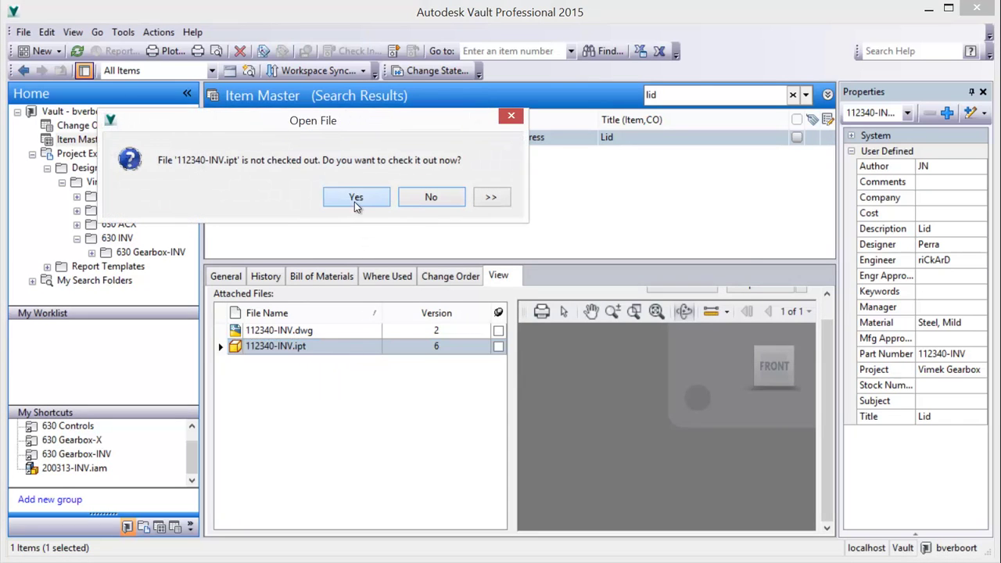
{"action": "left_click", "coordinate": [355, 198]}
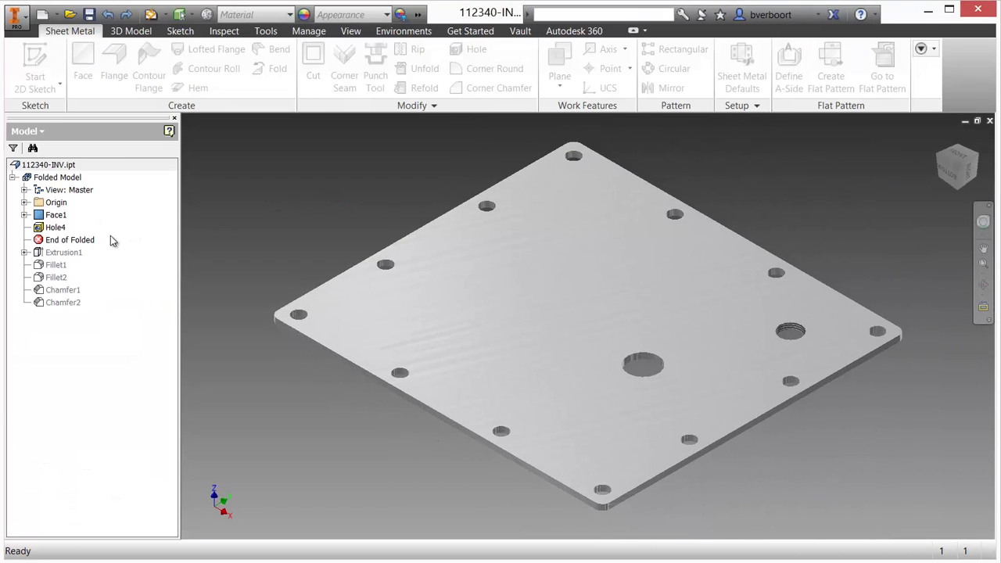
{"action": "left_click_drag", "start_coordinate": [83, 245], "coordinate": [77, 305]}
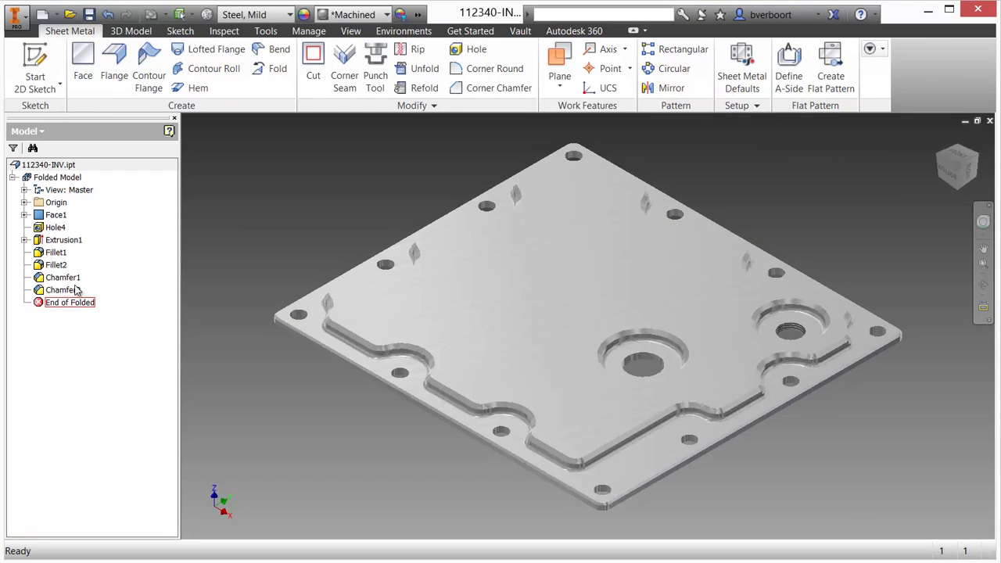
- Open the drawing of part 112340-INV.ipt and shift its dimensioned front view slightly down and left on the sheet
{"action": "left_click", "coordinate": [66, 166]}
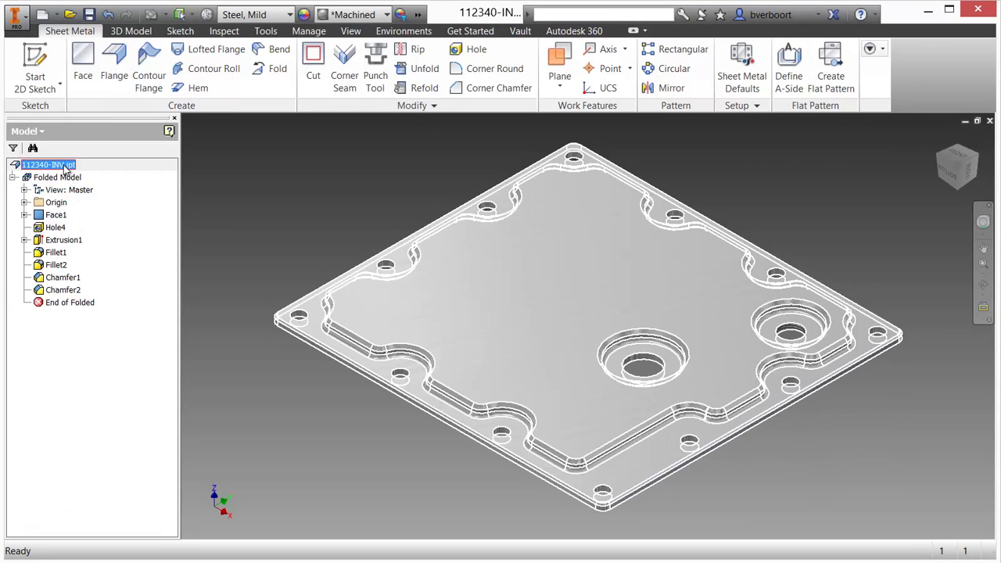
{"action": "right_click", "coordinate": [67, 169]}
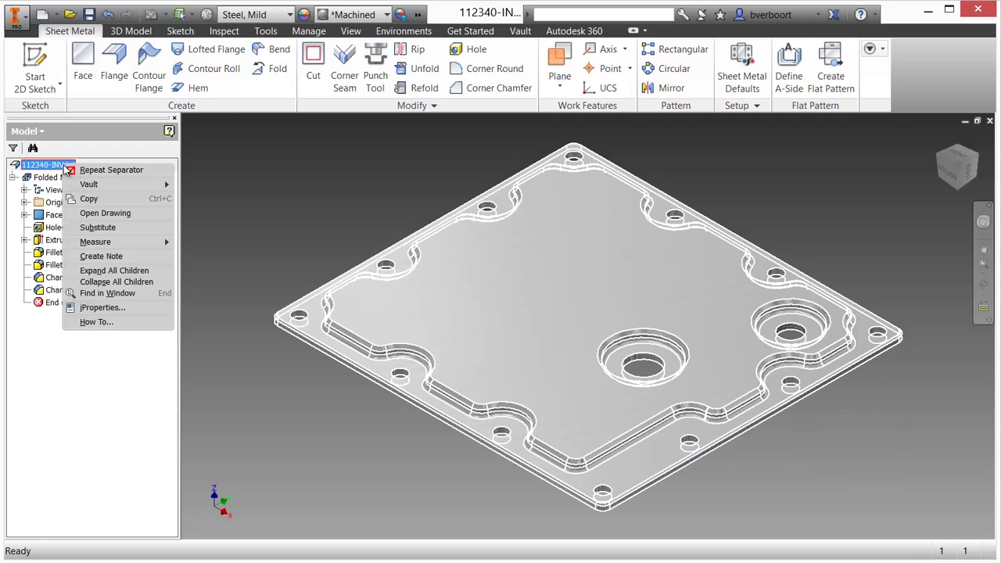
{"action": "left_click", "coordinate": [89, 212]}
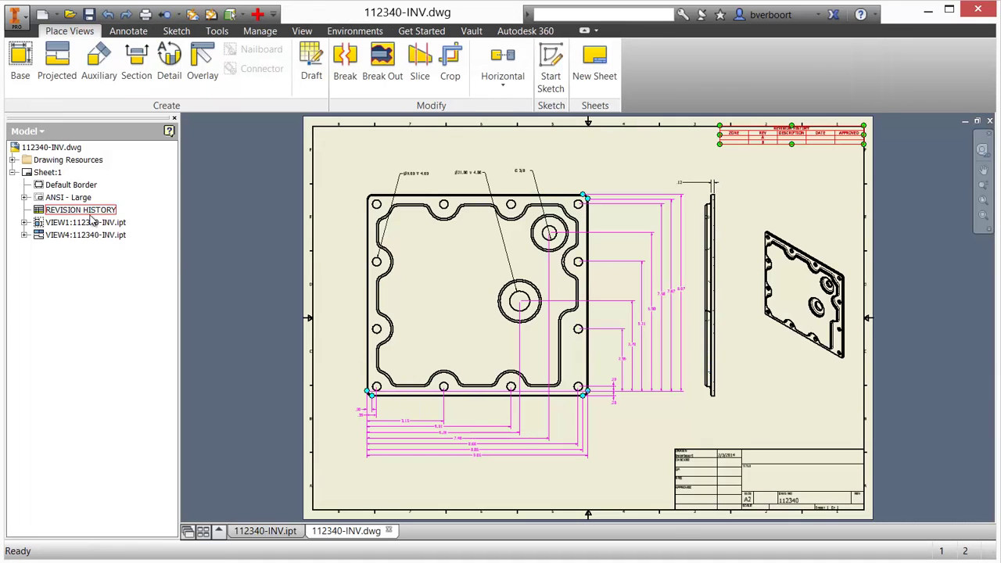
{"action": "left_click", "coordinate": [171, 246]}
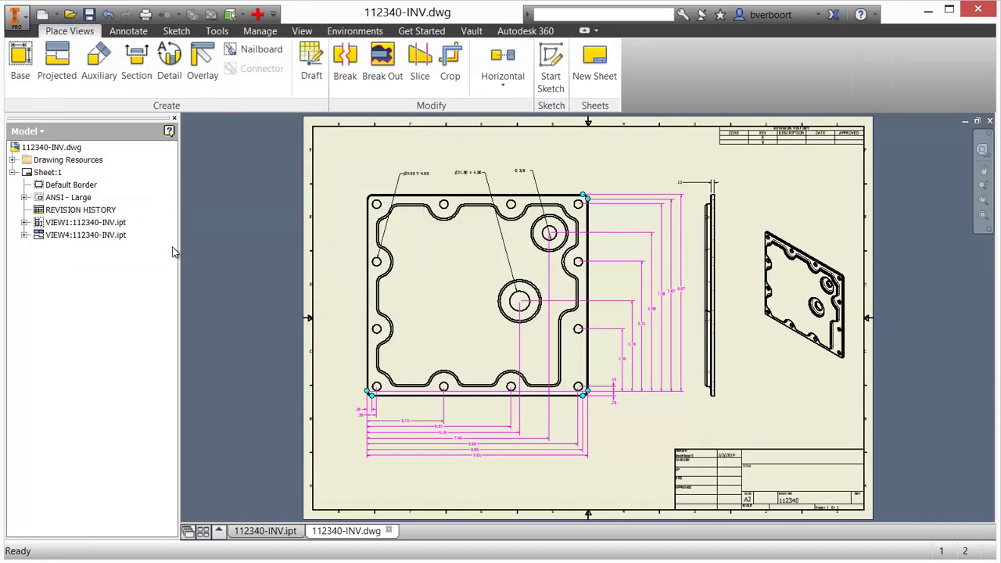
{"action": "left_click_drag", "start_coordinate": [361, 223], "coordinate": [355, 229]}
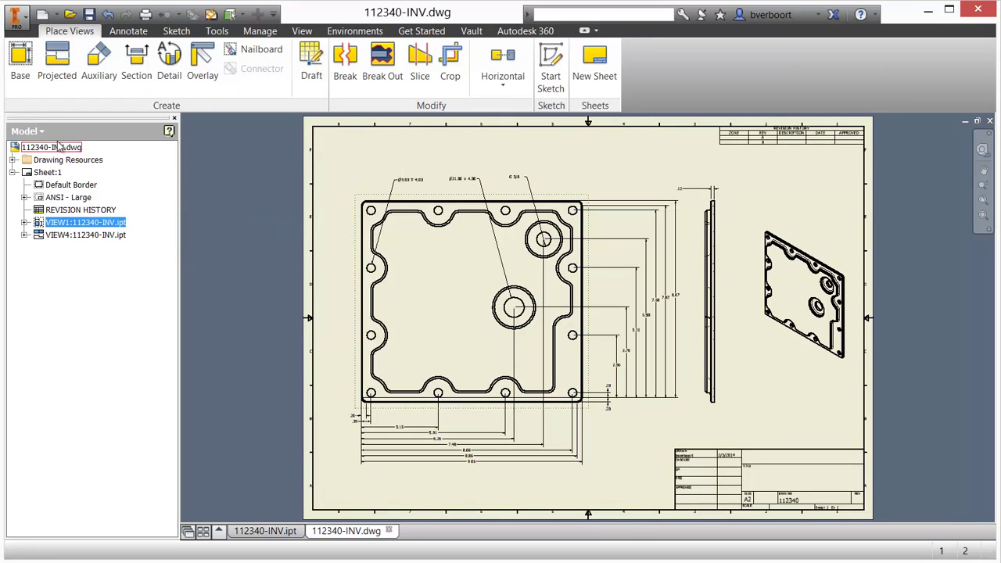
- Save 112340-INV.dwg and its dependent part, and check both files in to Vault
{"action": "left_click", "coordinate": [26, 130]}
{"action": "left_click", "coordinate": [44, 164]}
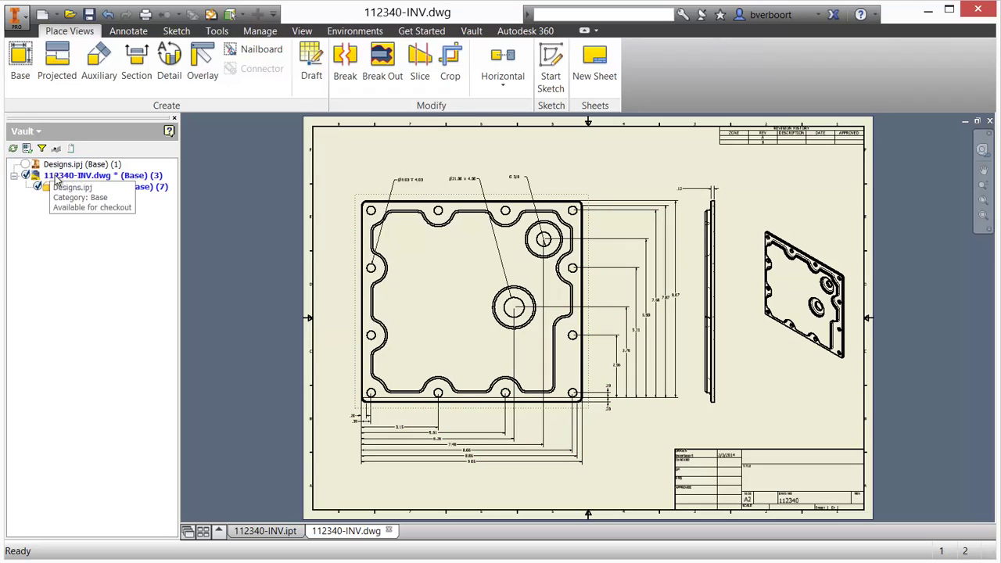
{"action": "right_click", "coordinate": [78, 179]}
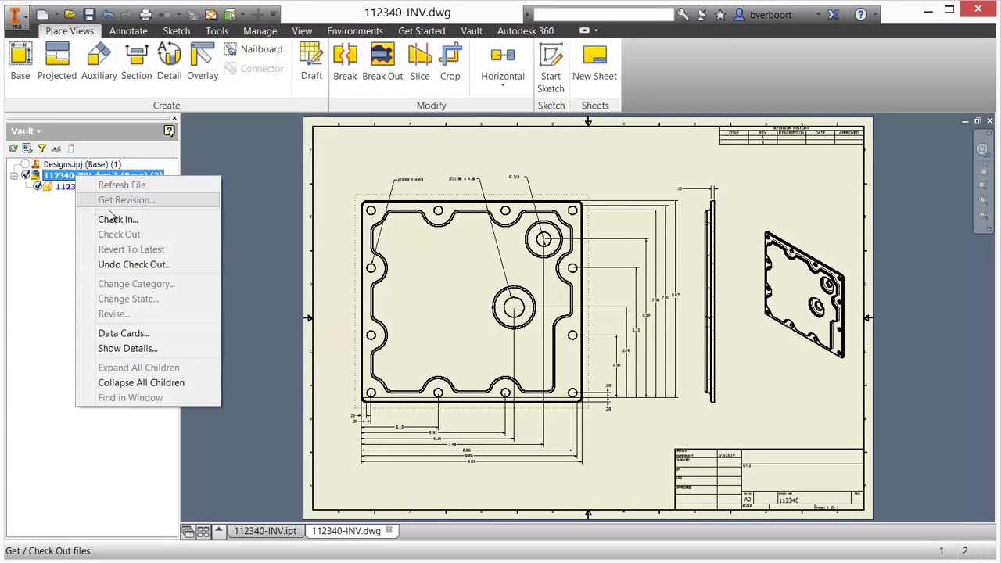
{"action": "left_click", "coordinate": [118, 220]}
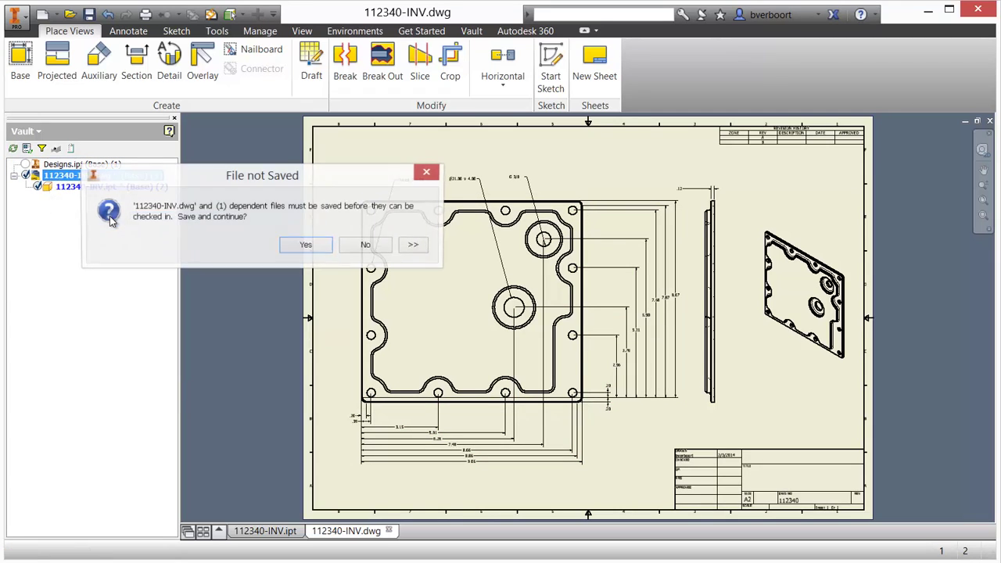
{"action": "left_click", "coordinate": [305, 246]}
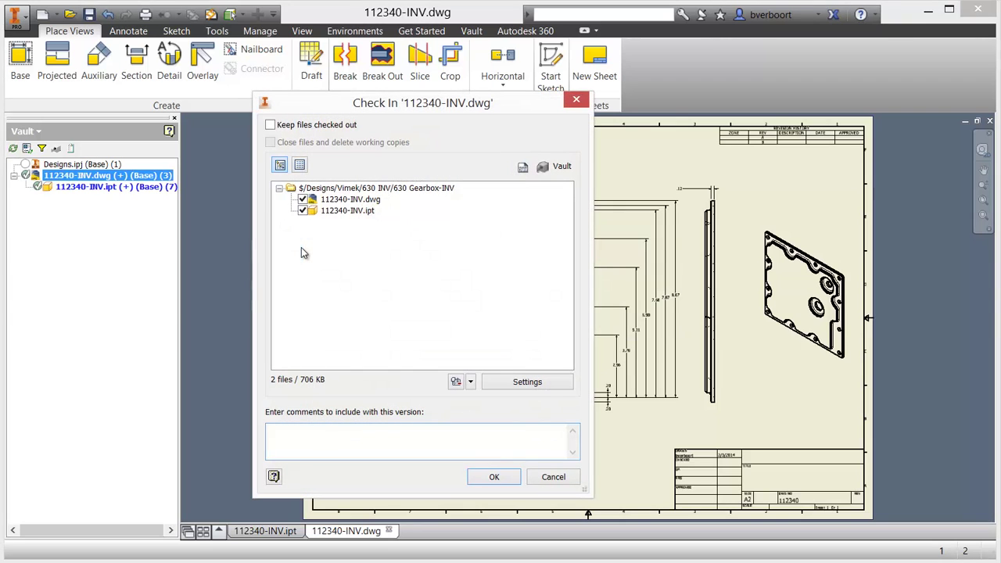
{"action": "left_click", "coordinate": [494, 478]}
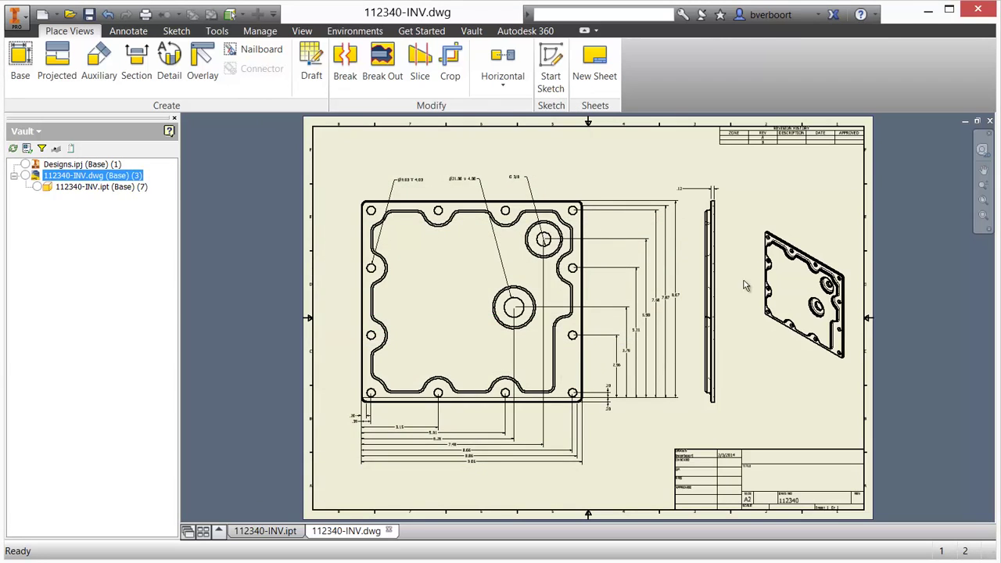
- Return to Vault, update item 112340-INV from its checked-in files, and save and close the item
{"action": "left_click", "coordinate": [926, 11]}
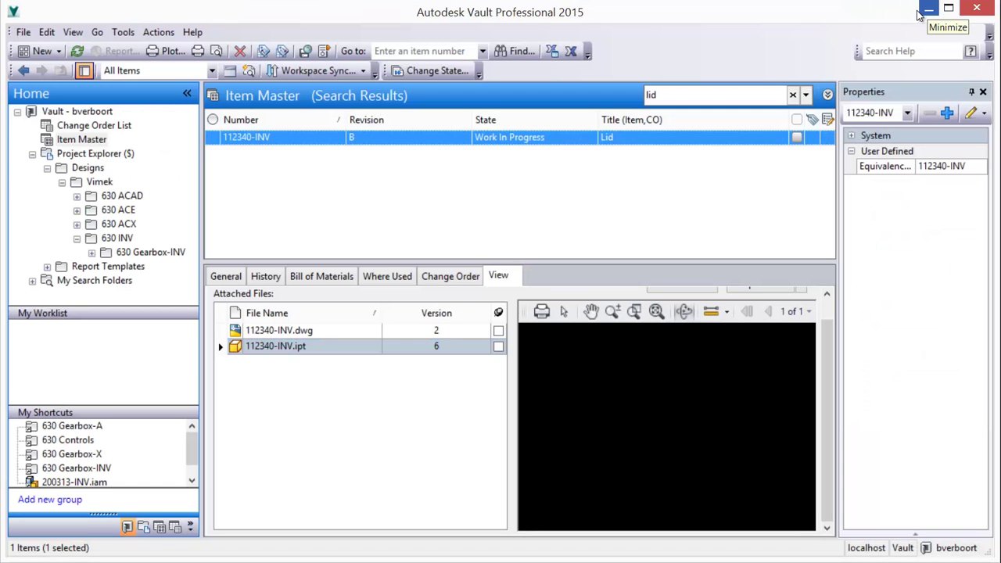
{"action": "right_click", "coordinate": [526, 137]}
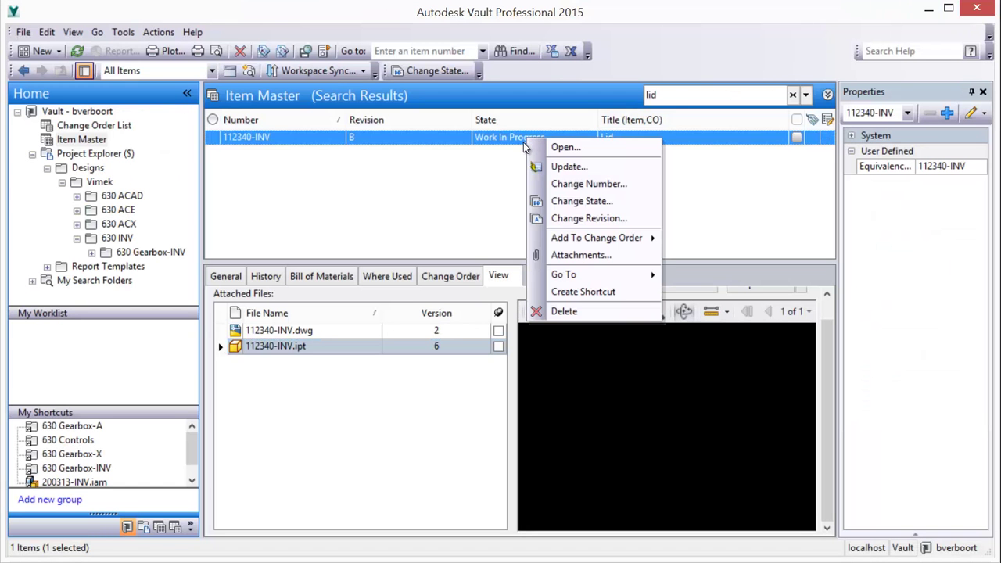
{"action": "left_click", "coordinate": [560, 165]}
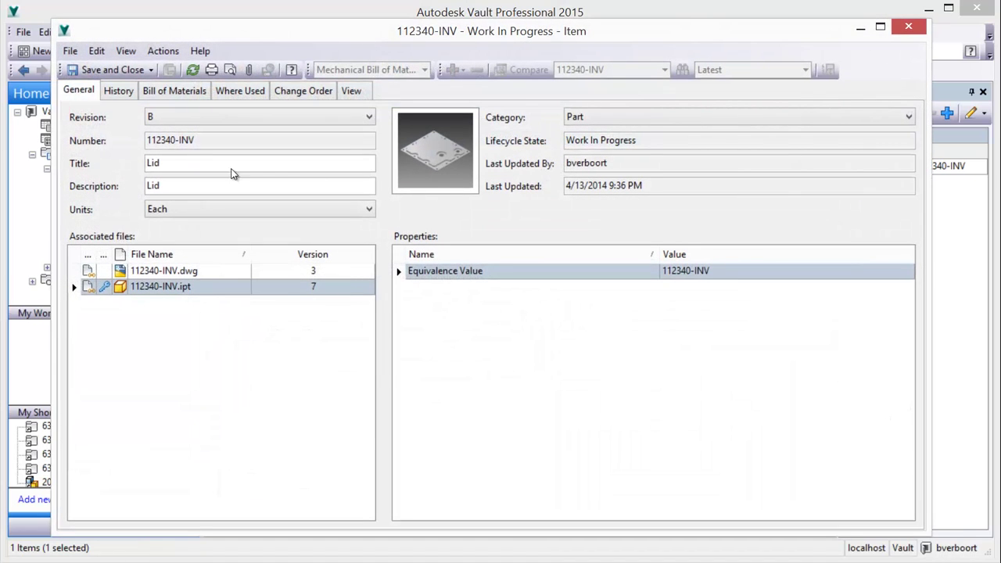
{"action": "left_click", "coordinate": [113, 69]}
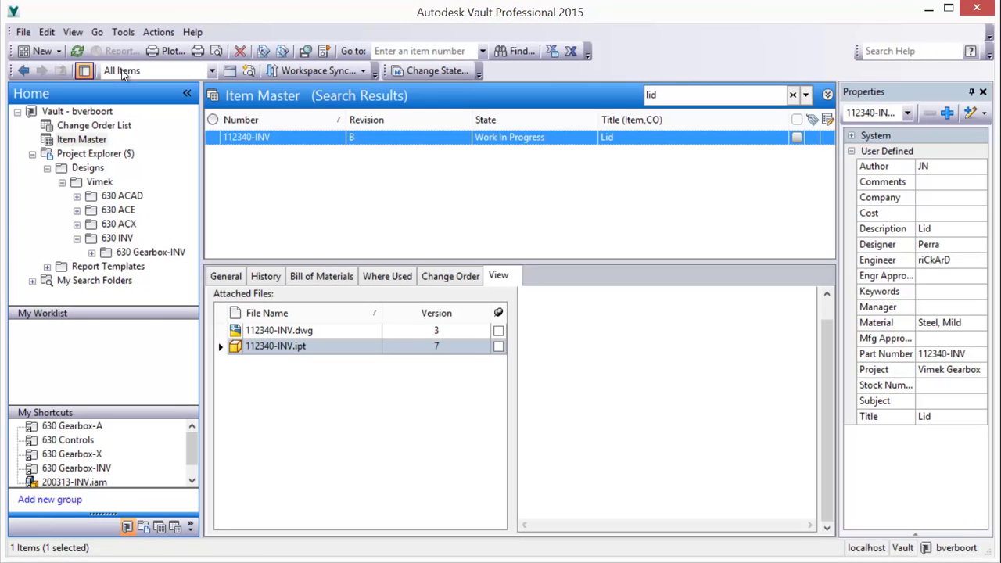
- Change the lifecycle state of item 112340-INV to Released with immediate effectivity, and select its attached drawing 112340-INV.dwg for viewing
{"action": "right_click", "coordinate": [486, 140]}
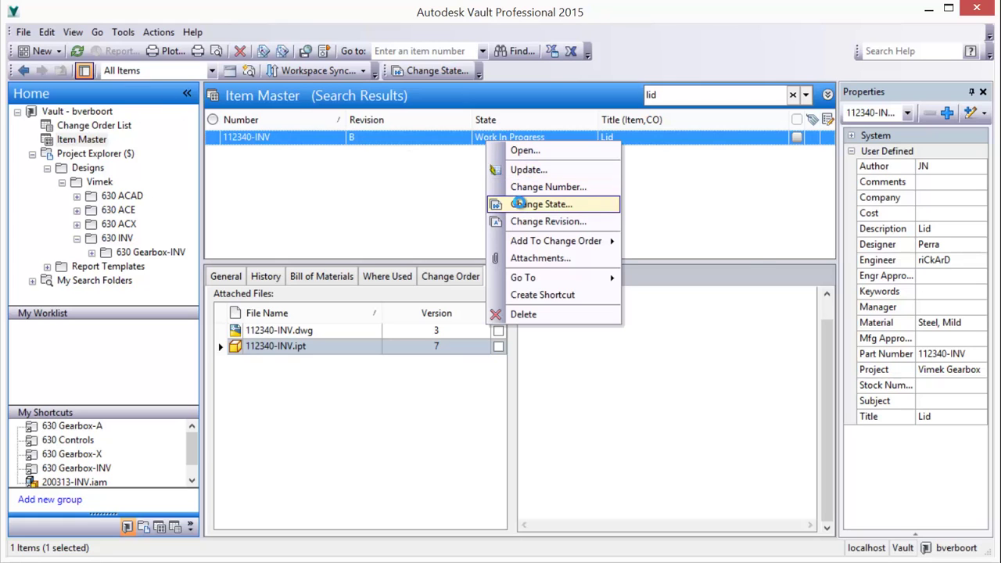
{"action": "left_click", "coordinate": [519, 203]}
{"action": "left_click", "coordinate": [366, 261]}
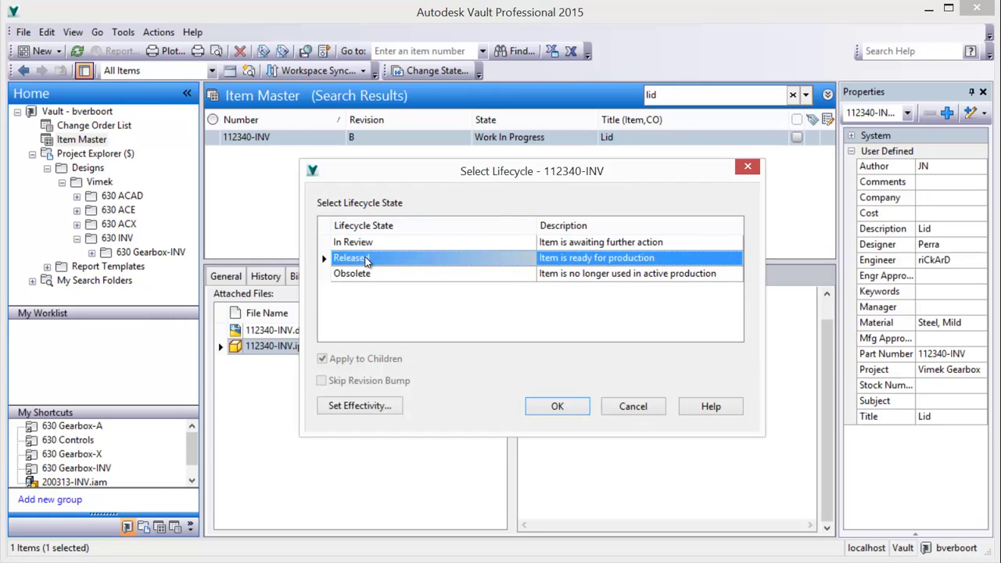
{"action": "left_click", "coordinate": [379, 407]}
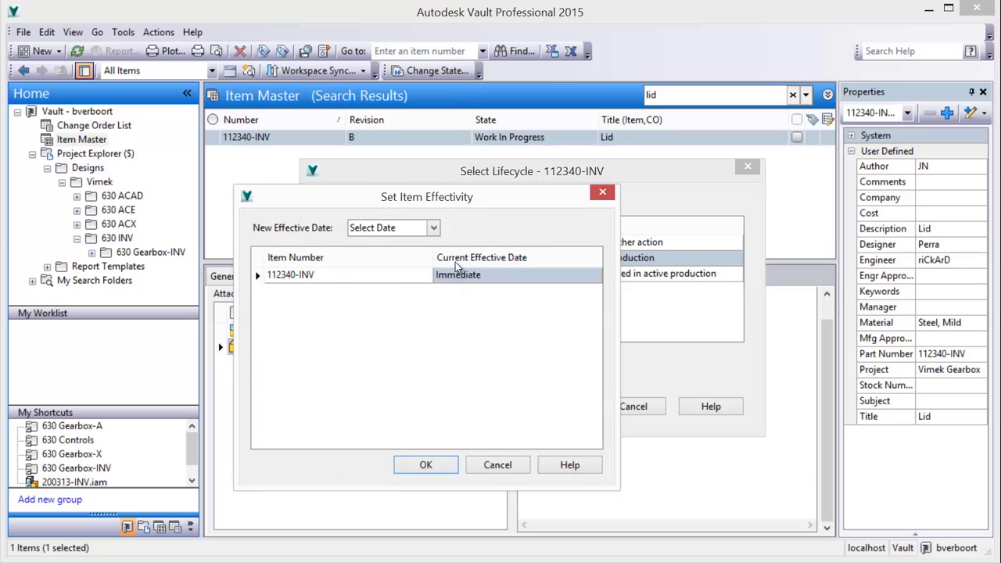
{"action": "left_click", "coordinate": [433, 228]}
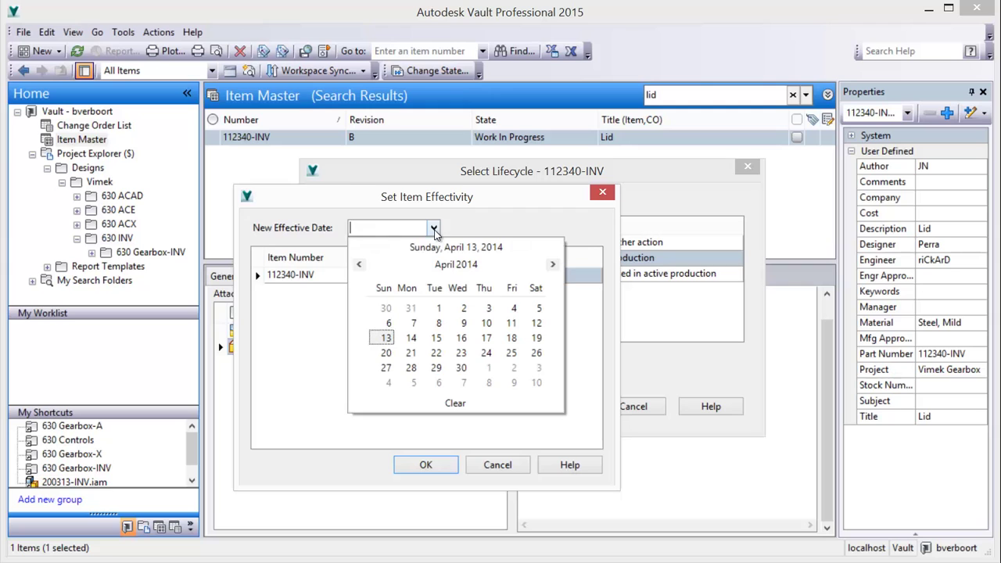
{"action": "left_click", "coordinate": [434, 229]}
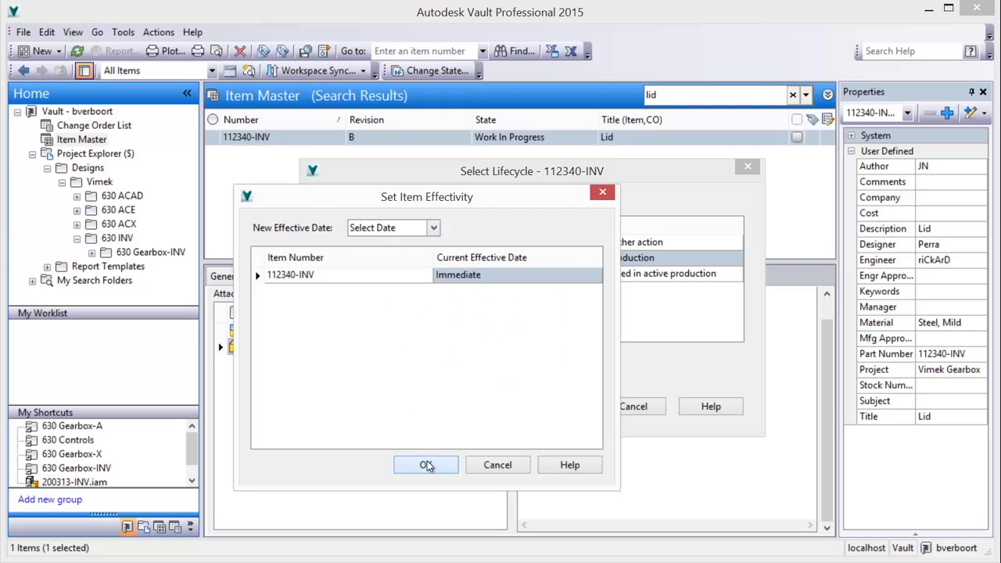
{"action": "left_click", "coordinate": [427, 465]}
{"action": "left_click", "coordinate": [557, 407]}
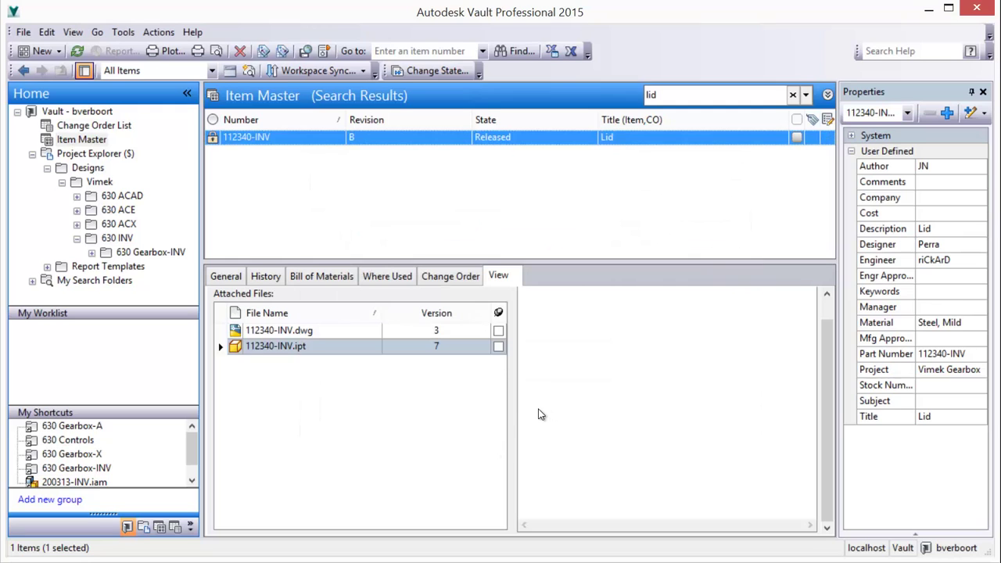
{"action": "left_click", "coordinate": [320, 331]}
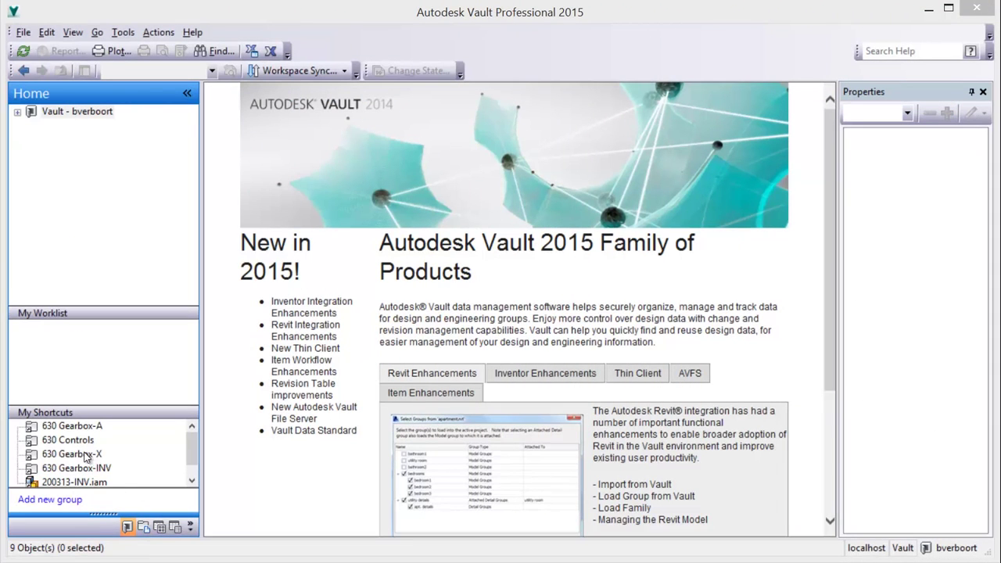
- In the 630 Gearbox-X folder, change the category of 200313-X-ASSY.dwg and all its referenced drawings to Engineering
{"action": "left_click", "coordinate": [86, 453]}
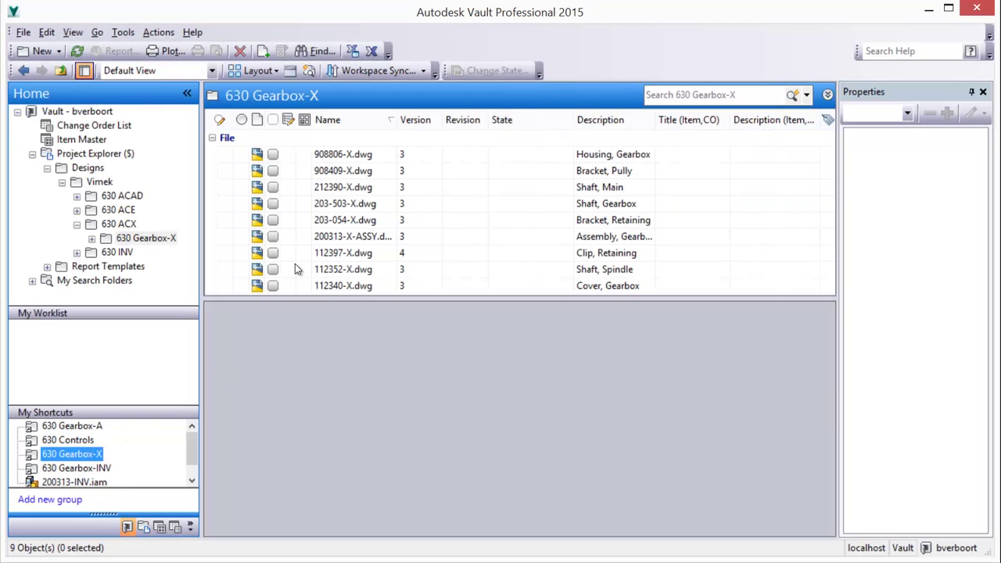
{"action": "left_click", "coordinate": [321, 238]}
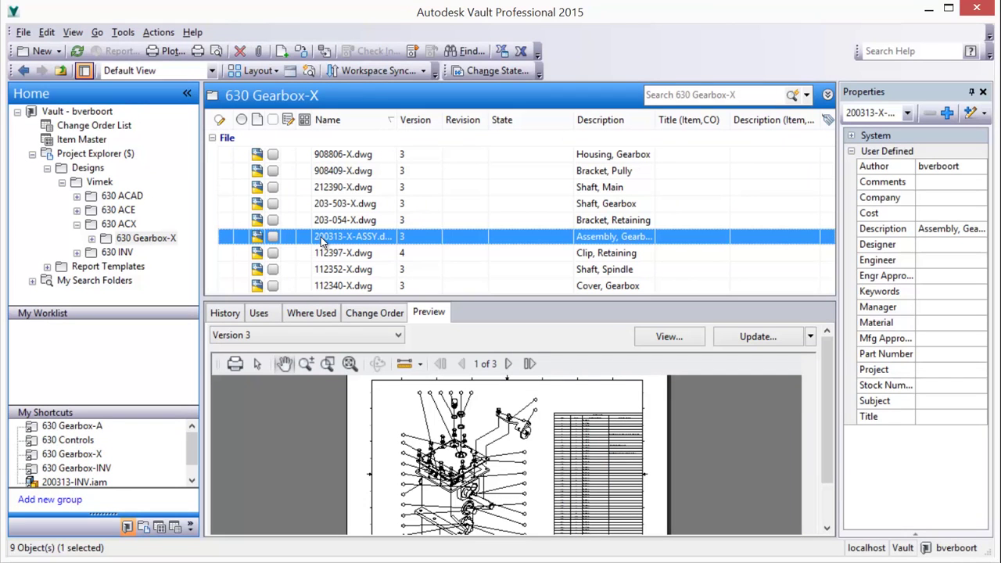
{"action": "left_click", "coordinate": [159, 32]}
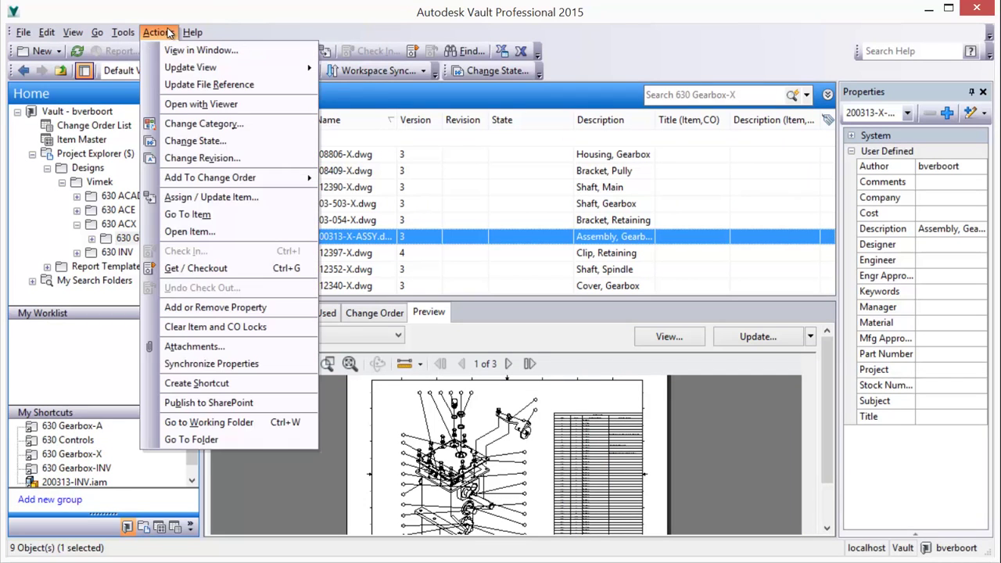
{"action": "left_click", "coordinate": [192, 124]}
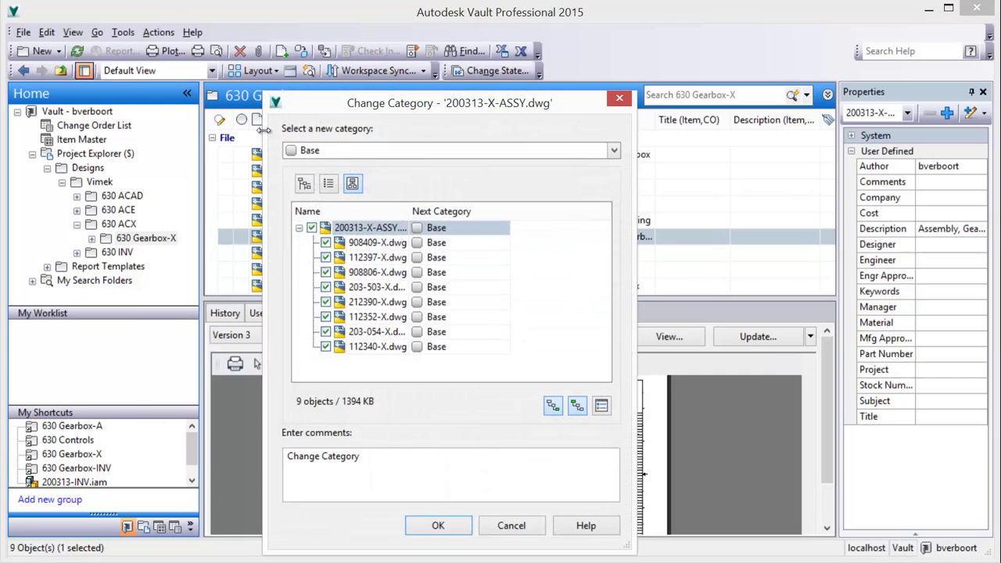
{"action": "left_click", "coordinate": [358, 153]}
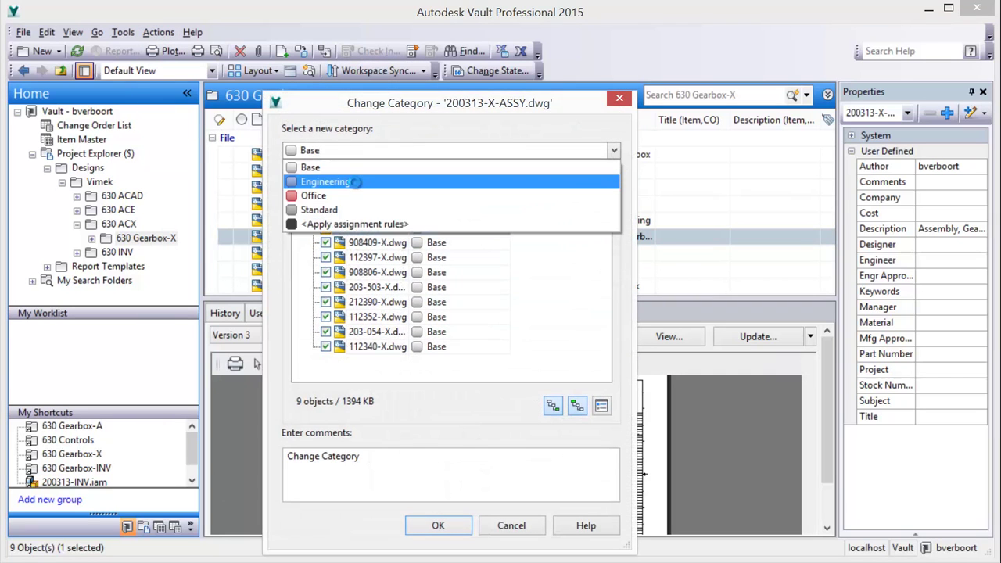
{"action": "left_click", "coordinate": [356, 182]}
{"action": "left_click", "coordinate": [438, 526]}
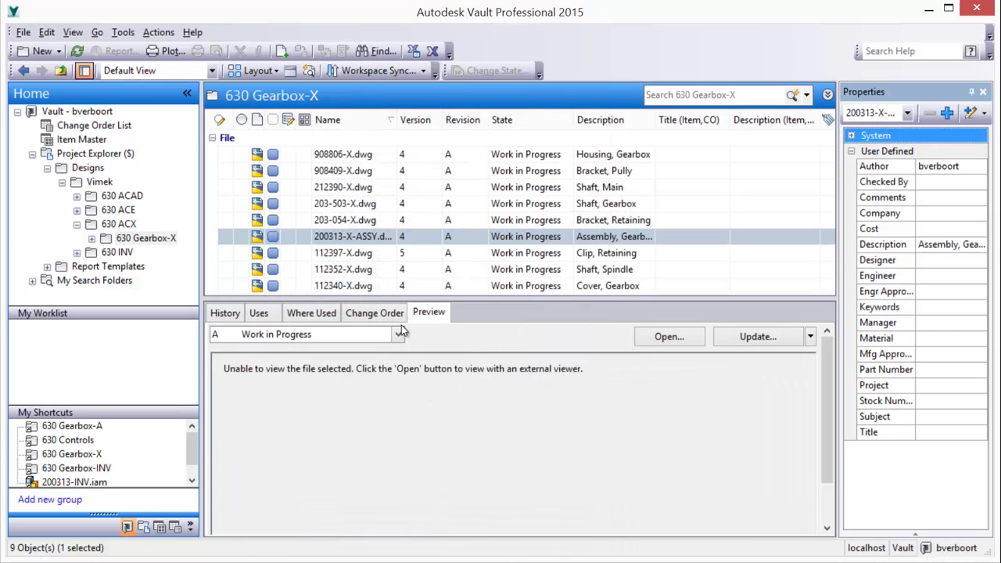
- Change the lifecycle state of 200313-X-ASSY.dwg and its referenced drawings to Released
{"action": "right_click", "coordinate": [376, 239]}
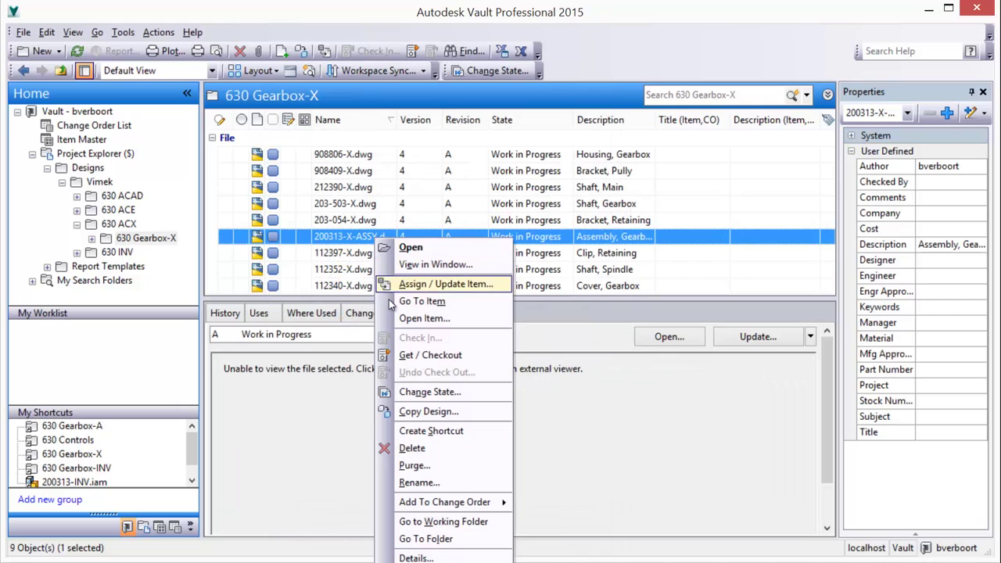
{"action": "left_click", "coordinate": [414, 391]}
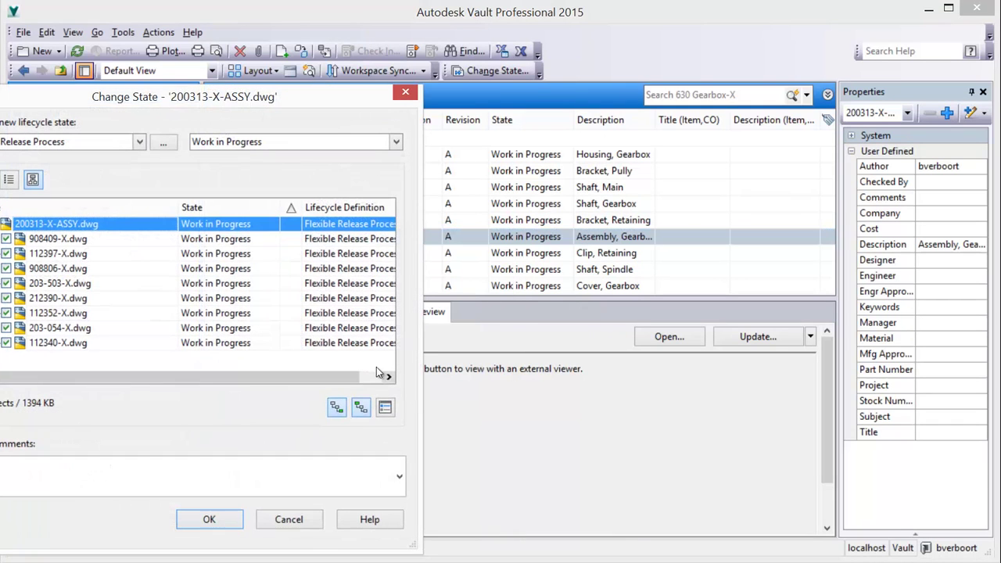
{"action": "left_click", "coordinate": [258, 144]}
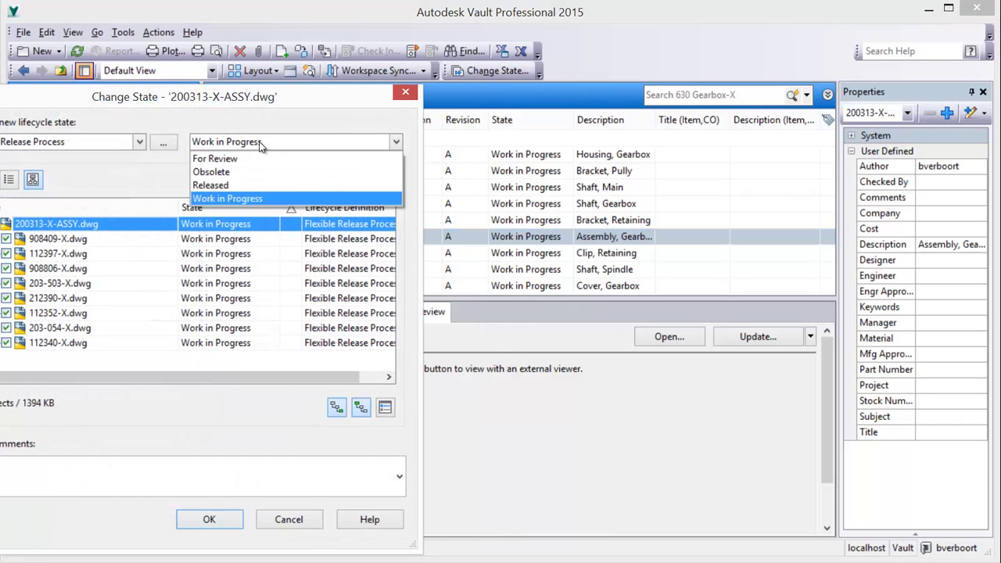
{"action": "left_click", "coordinate": [233, 187]}
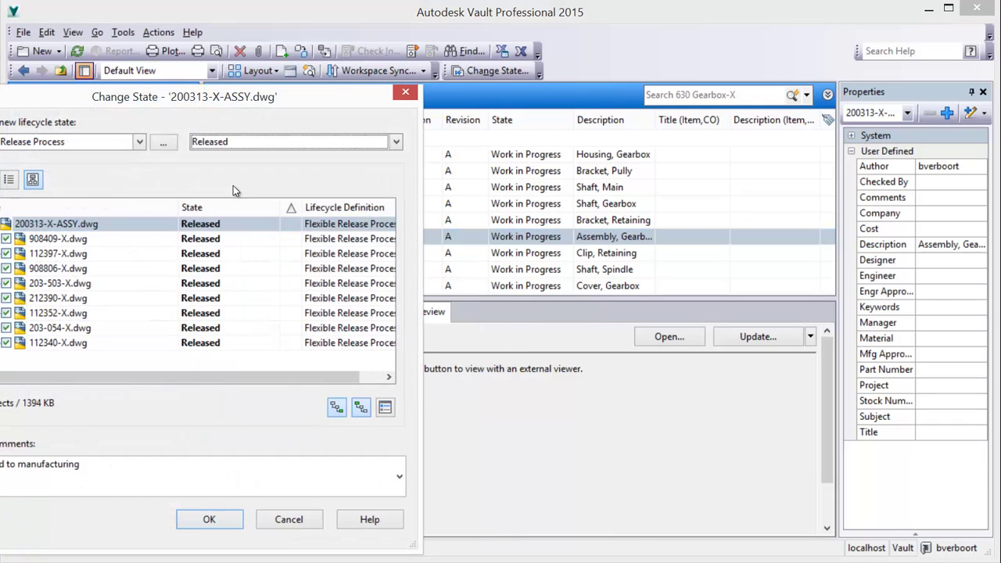
{"action": "left_click", "coordinate": [202, 522]}
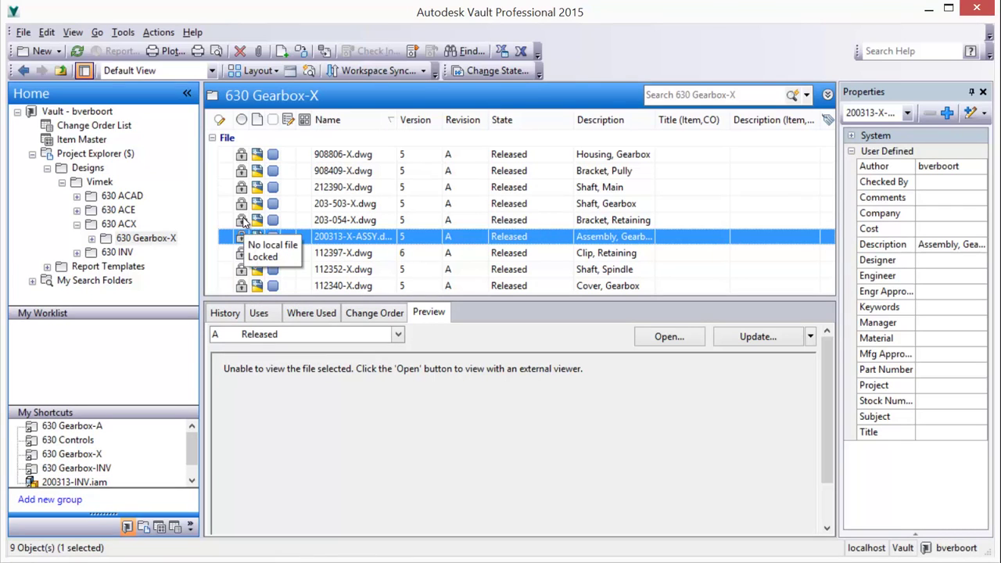
- Open 200313-X-ASSY.dwg in AutoCAD and change its lifecycle state to Work in Progress from the external references list
{"action": "right_click", "coordinate": [339, 239]}
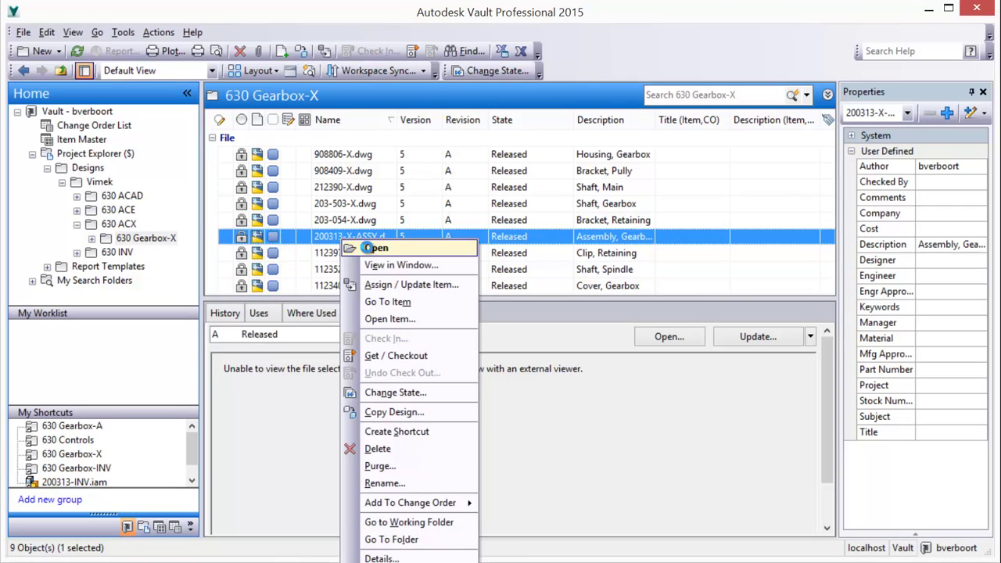
{"action": "left_click", "coordinate": [361, 248]}
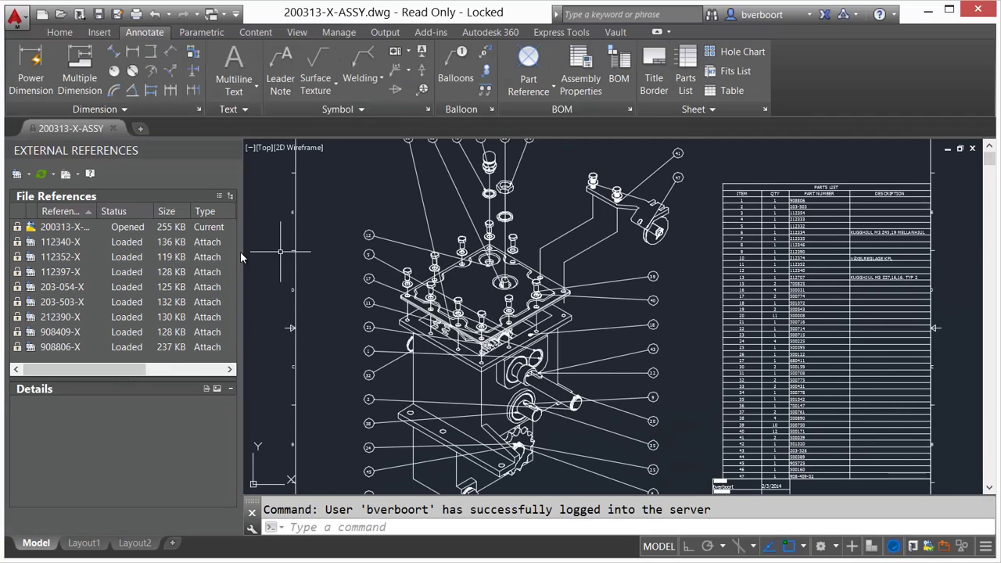
{"action": "right_click", "coordinate": [57, 228]}
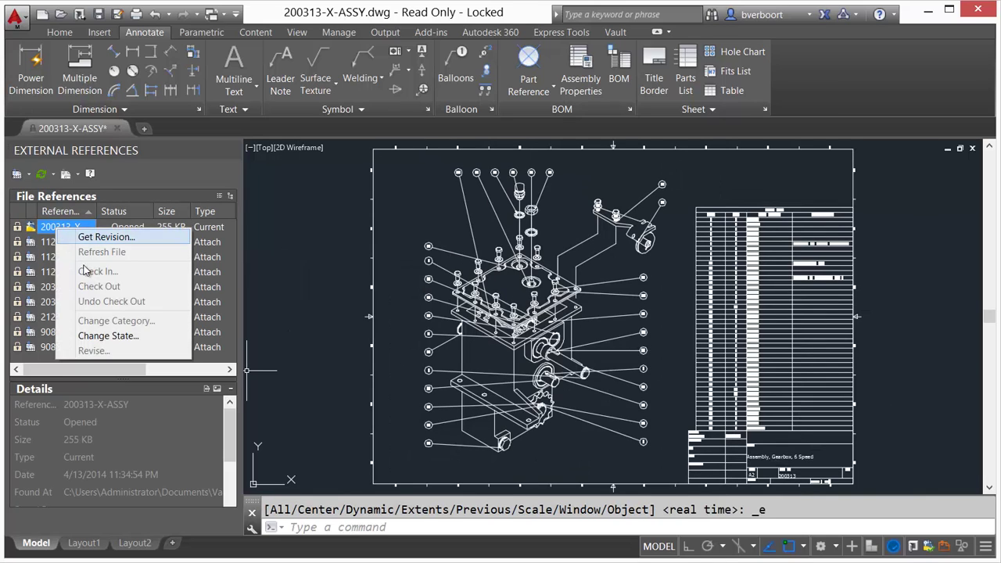
{"action": "left_click", "coordinate": [105, 336]}
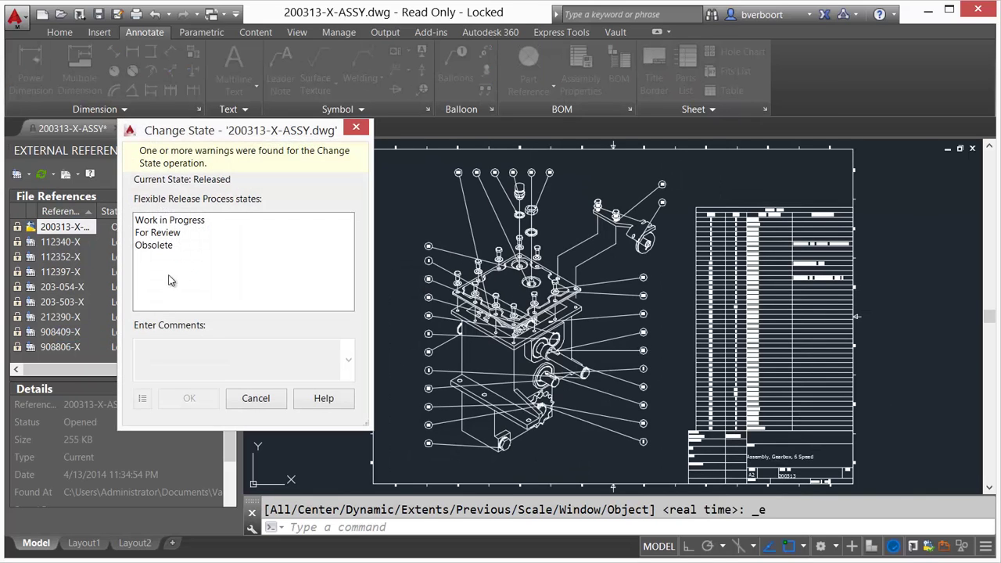
{"action": "left_click", "coordinate": [162, 225]}
{"action": "left_click", "coordinate": [192, 398]}
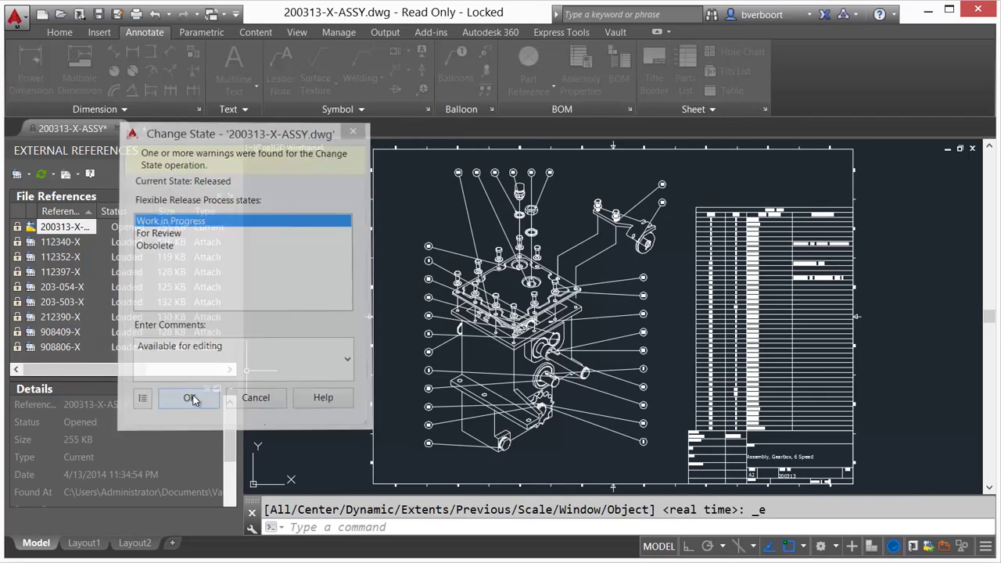
- Open the referenced drawing 112340-X and change its lifecycle state to Work in Progress
{"action": "left_click", "coordinate": [59, 242]}
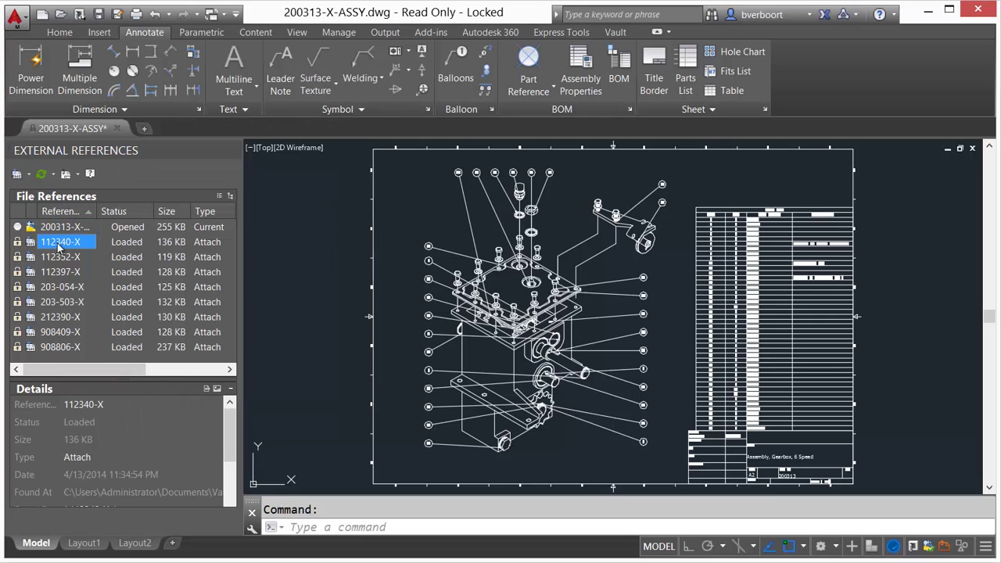
{"action": "right_click", "coordinate": [59, 242]}
{"action": "left_click", "coordinate": [86, 254]}
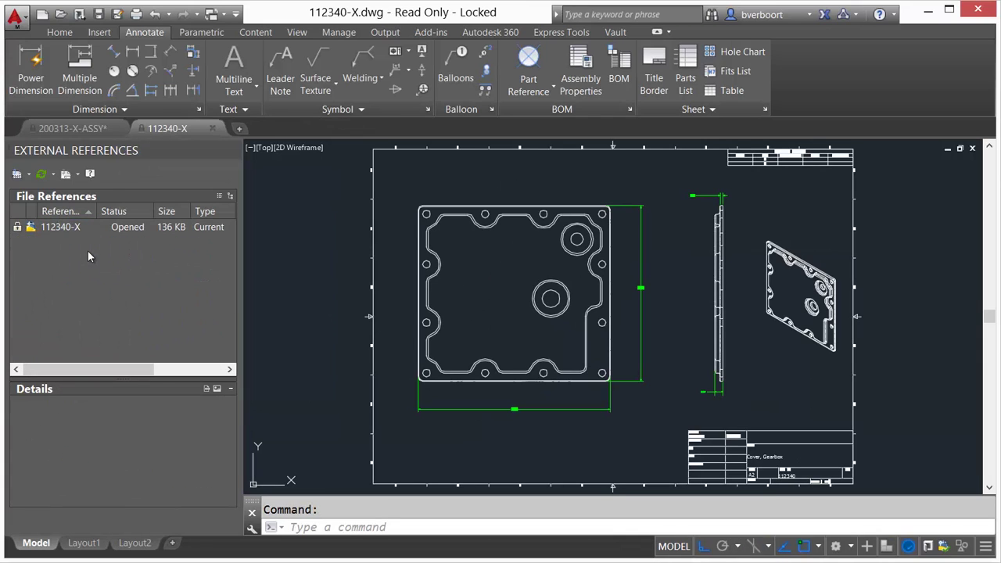
{"action": "right_click", "coordinate": [59, 227]}
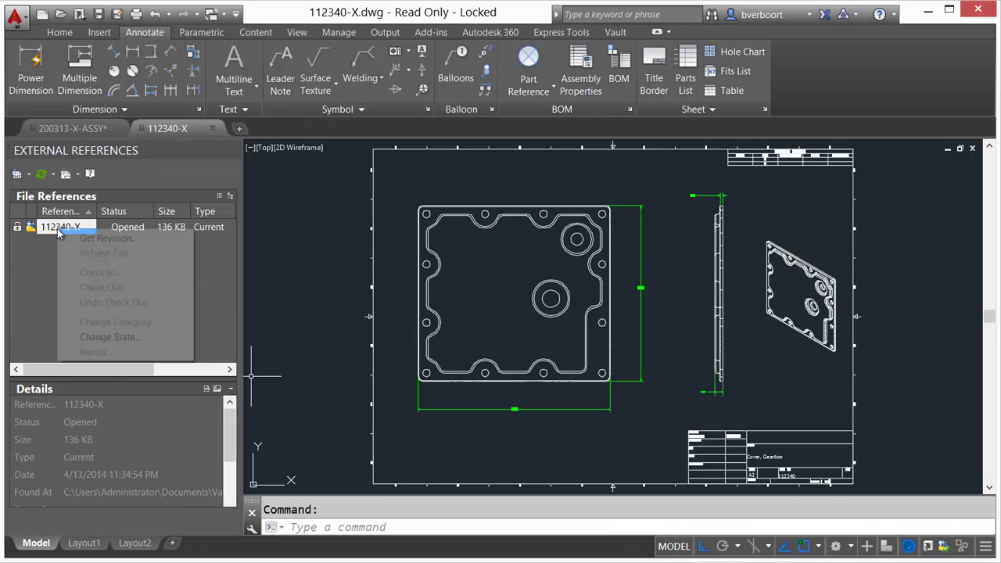
{"action": "left_click", "coordinate": [93, 336]}
{"action": "left_click", "coordinate": [157, 200]}
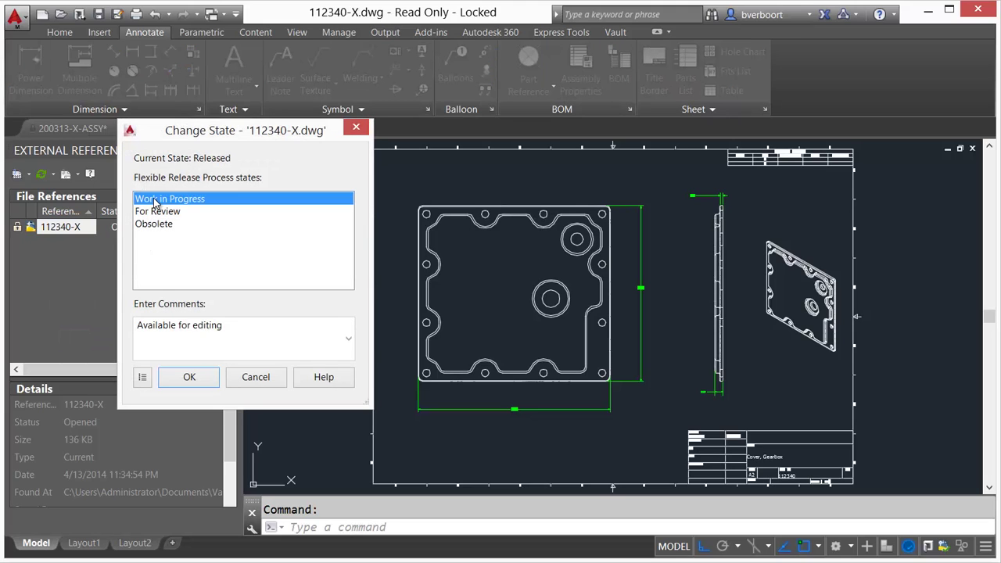
{"action": "left_click", "coordinate": [191, 376]}
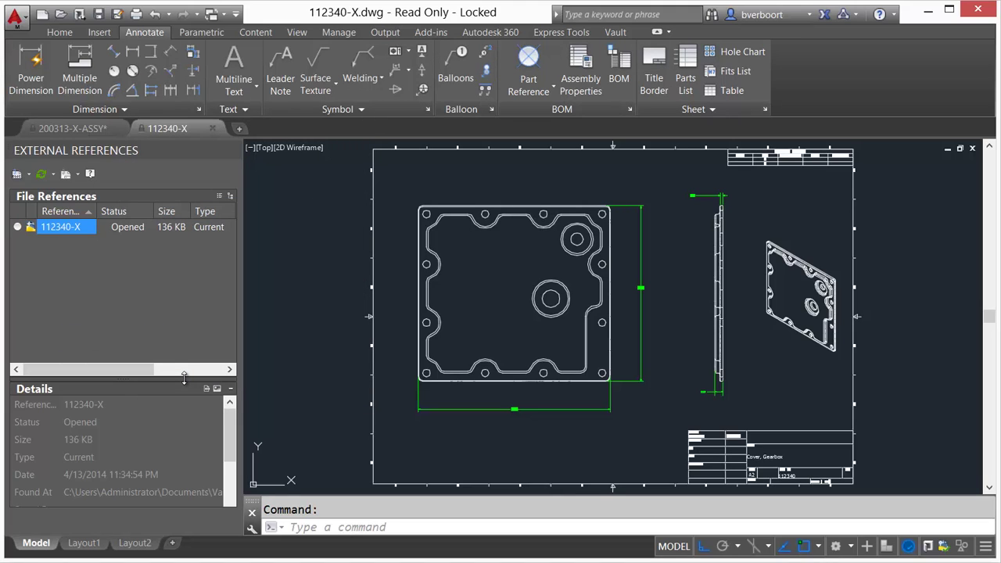
- Check out 112340-X.dwg for editing and update its out-of-date properties
{"action": "right_click", "coordinate": [55, 233]}
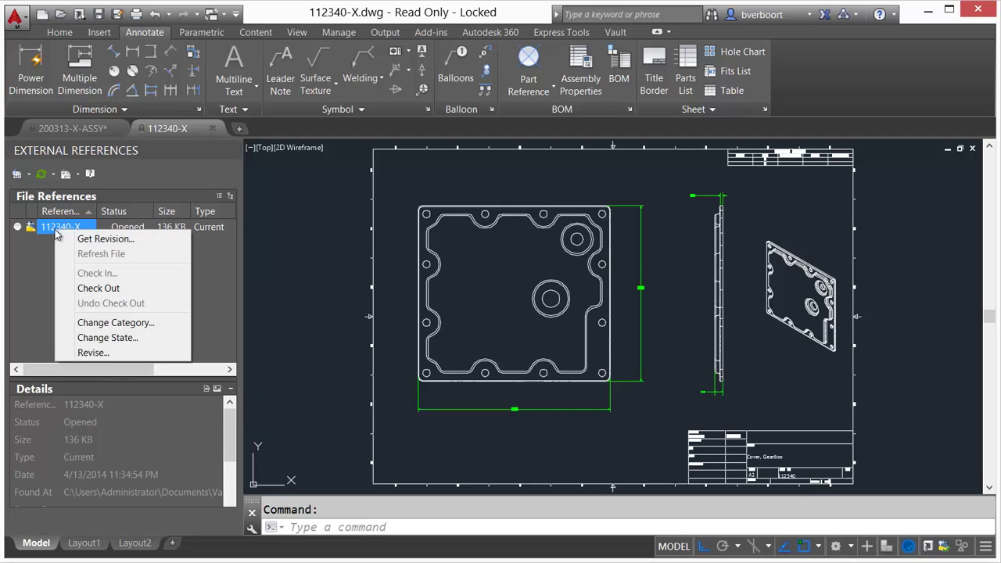
{"action": "left_click", "coordinate": [98, 290]}
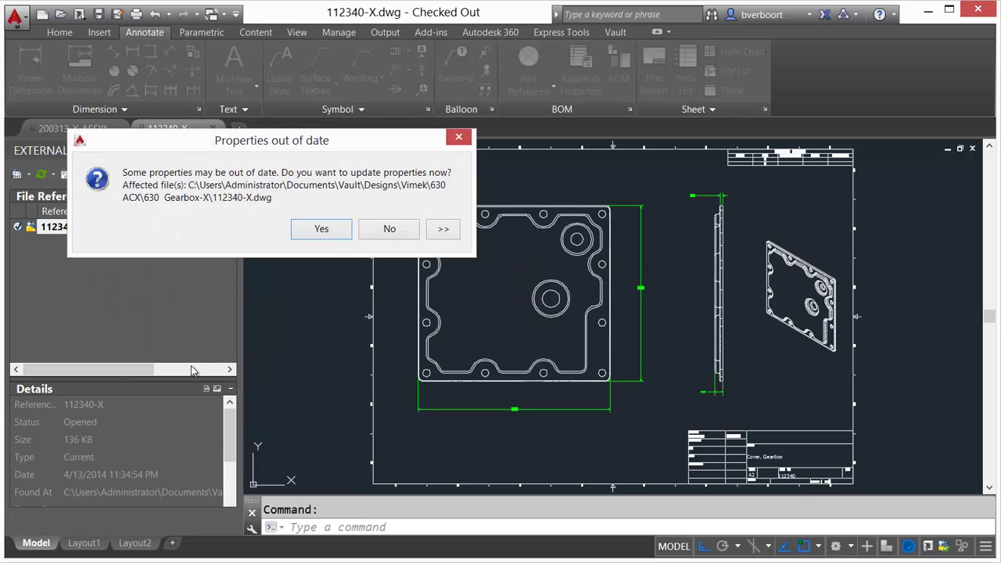
{"action": "left_click", "coordinate": [323, 234]}
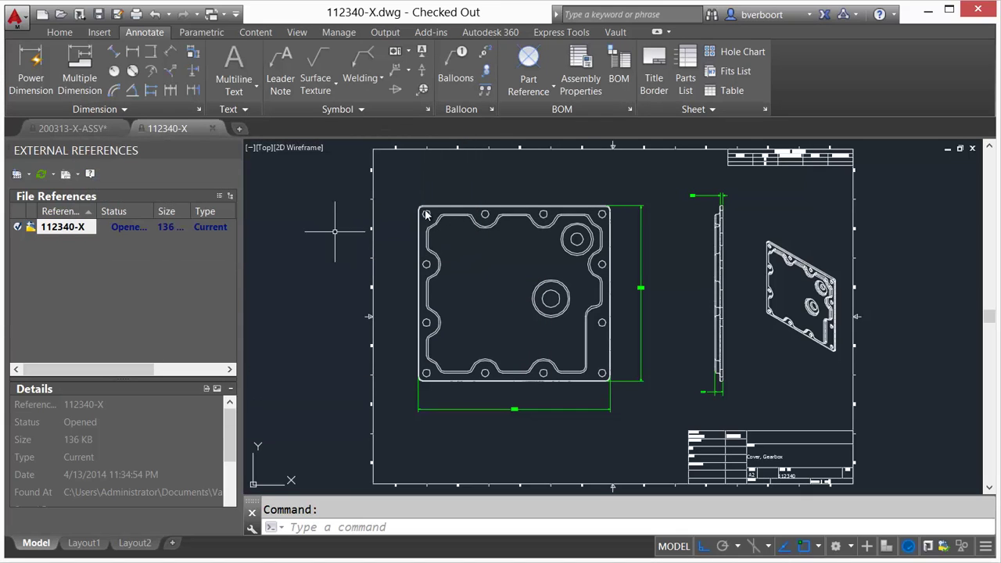
- Start a hole chart with its origin at the cover front view's lower-left corner, accepting rotation angle 0 and the default origin name
{"action": "left_click", "coordinate": [734, 52]}
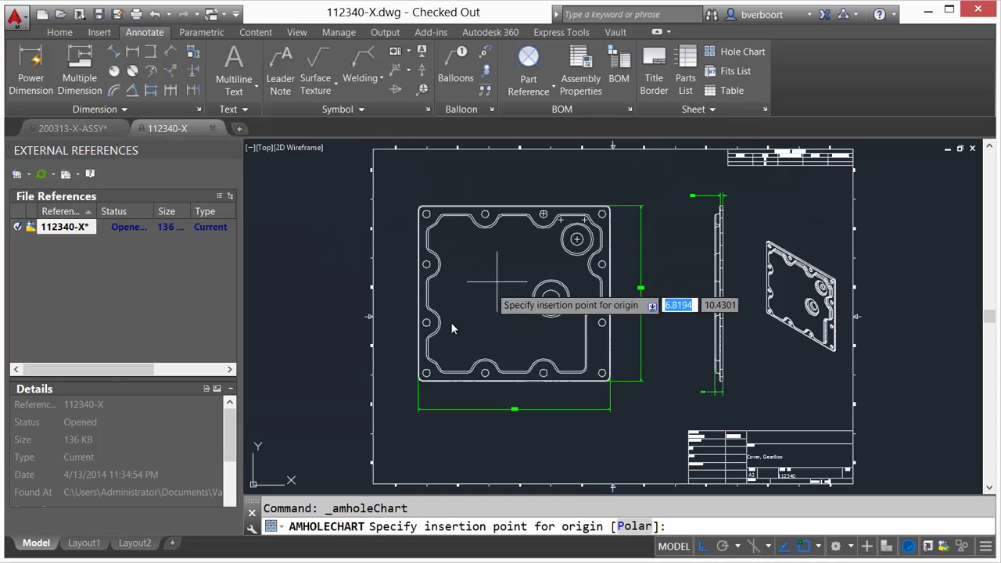
{"action": "scroll", "coordinate": [396, 391], "scroll_direction": "up", "scroll_amount": 5}
{"action": "scroll", "coordinate": [396, 392], "scroll_direction": "up", "scroll_amount": 2}
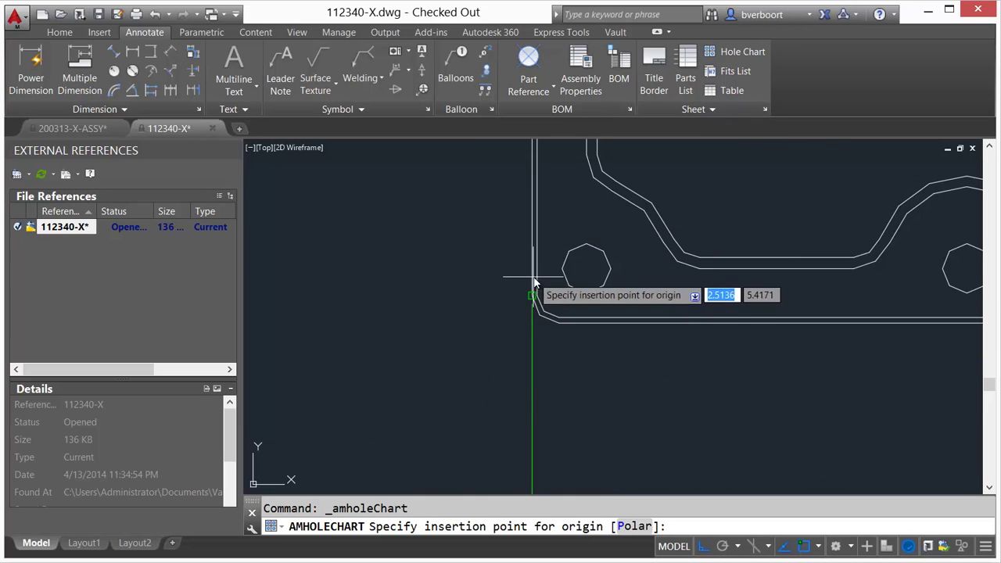
{"action": "left_click", "coordinate": [532, 323]}
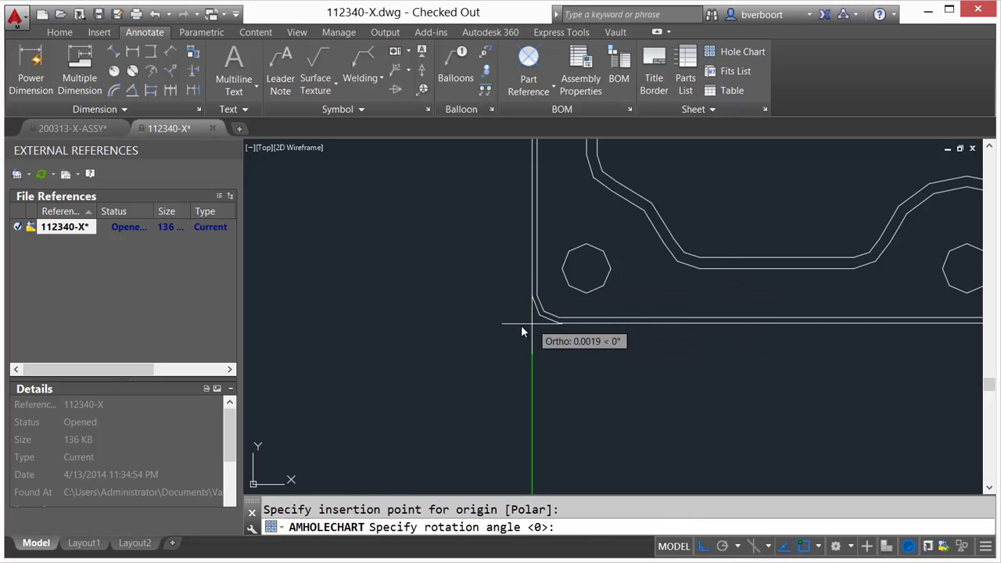
{"action": "key", "text": "Return"}
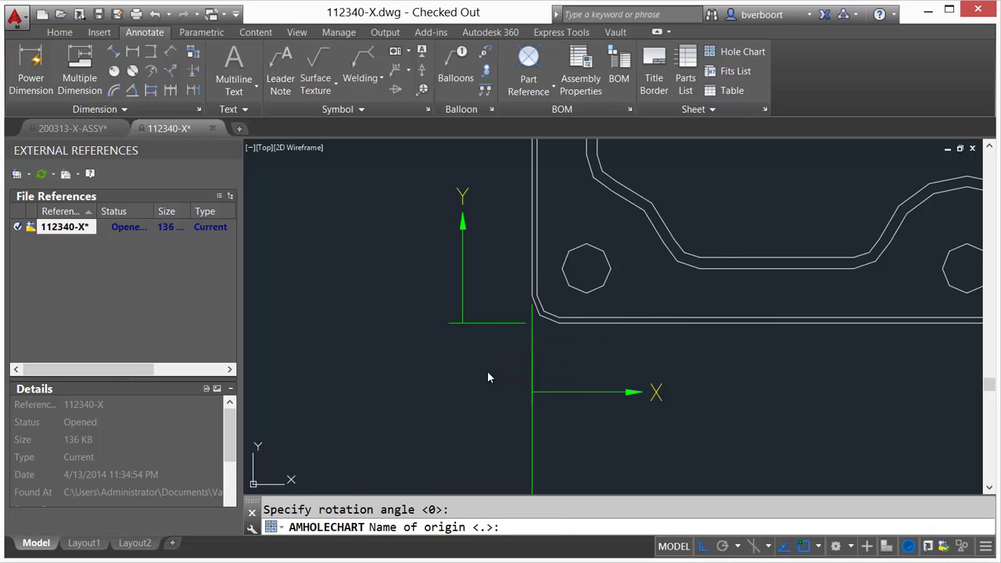
{"action": "key", "text": "Return"}
- Chart all holes in the cover's front view, placing the coordinate list above the title block and the hole table beside it
{"action": "scroll", "coordinate": [487, 374], "scroll_direction": "down", "scroll_amount": 5}
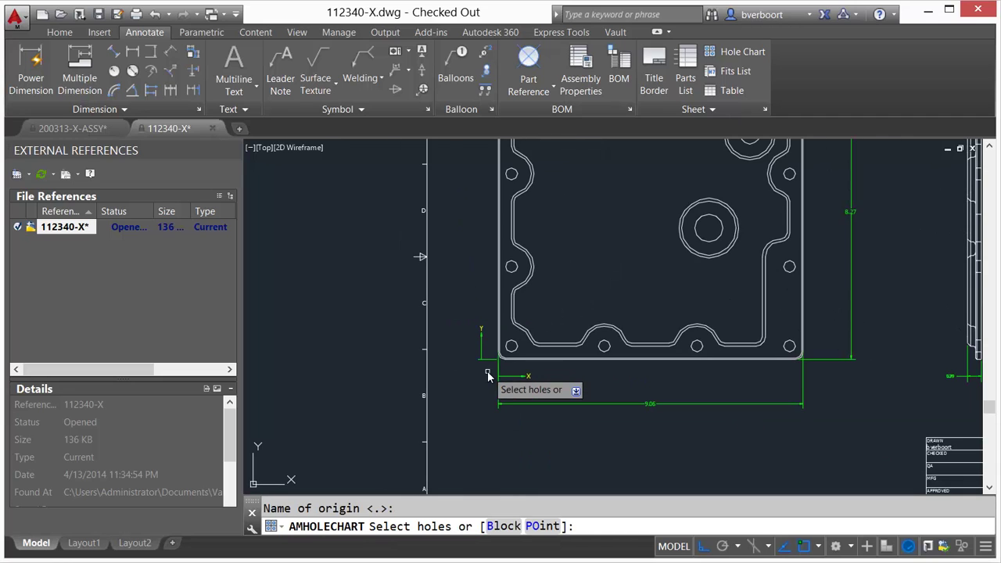
{"action": "scroll", "coordinate": [487, 377], "scroll_direction": "down", "scroll_amount": 3}
{"action": "left_click", "coordinate": [469, 376]}
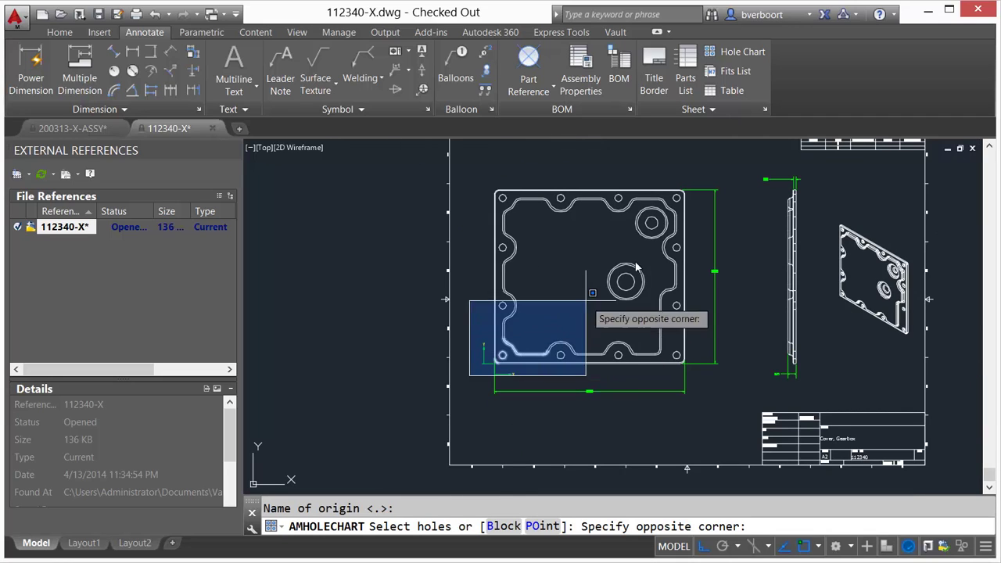
{"action": "left_click", "coordinate": [702, 186]}
{"action": "right_click", "coordinate": [795, 286]}
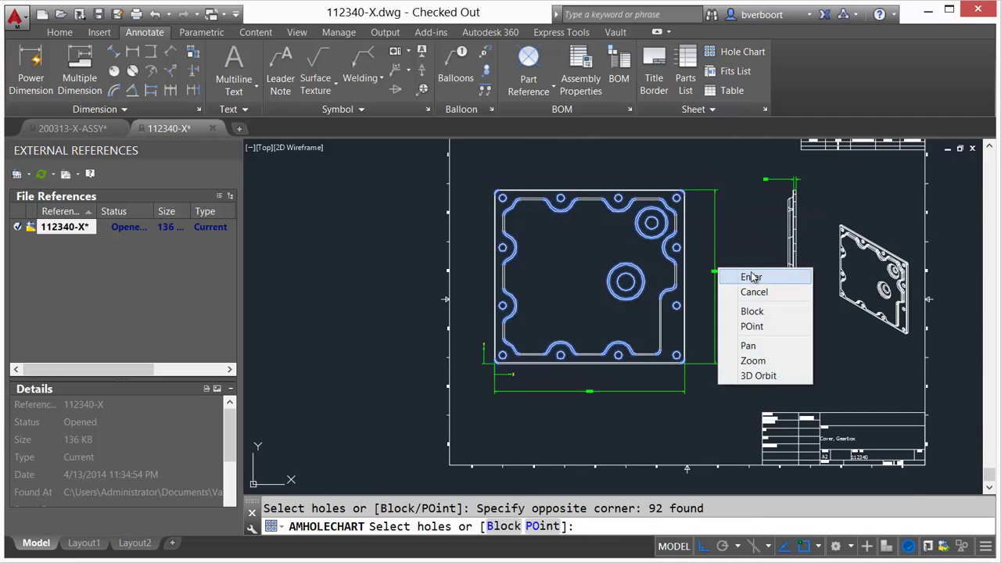
{"action": "left_click", "coordinate": [752, 278]}
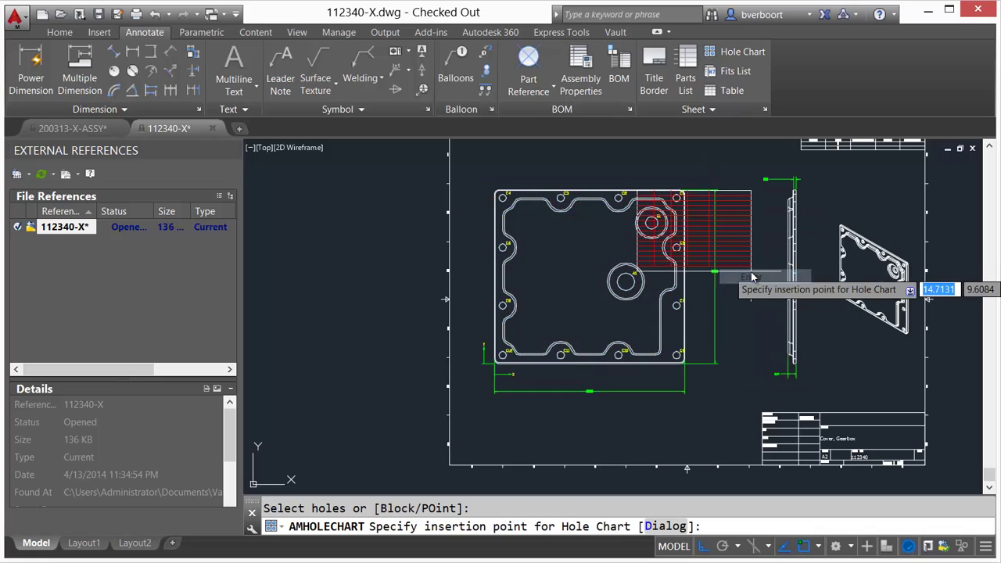
{"action": "left_click", "coordinate": [926, 417]}
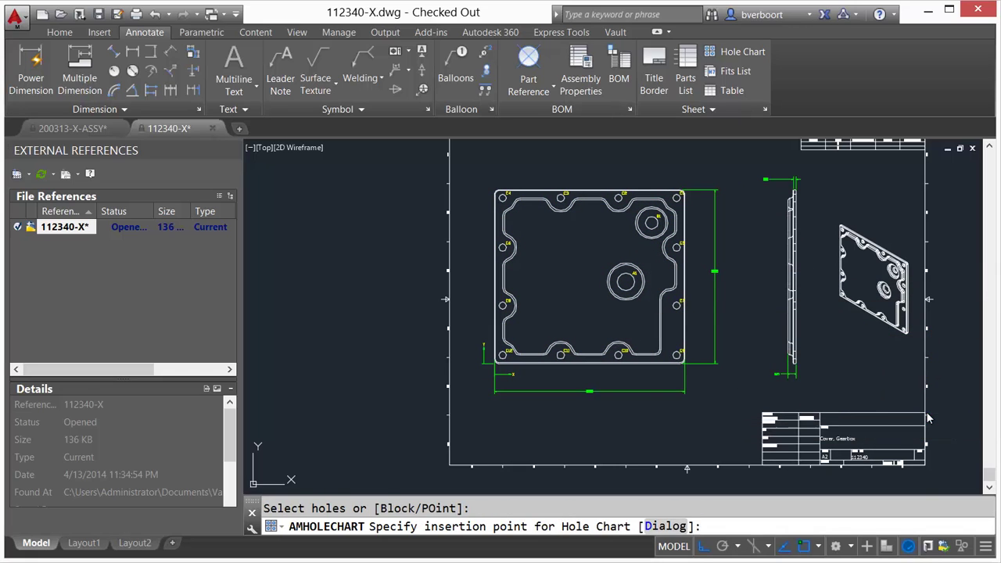
{"action": "left_click", "coordinate": [761, 466]}
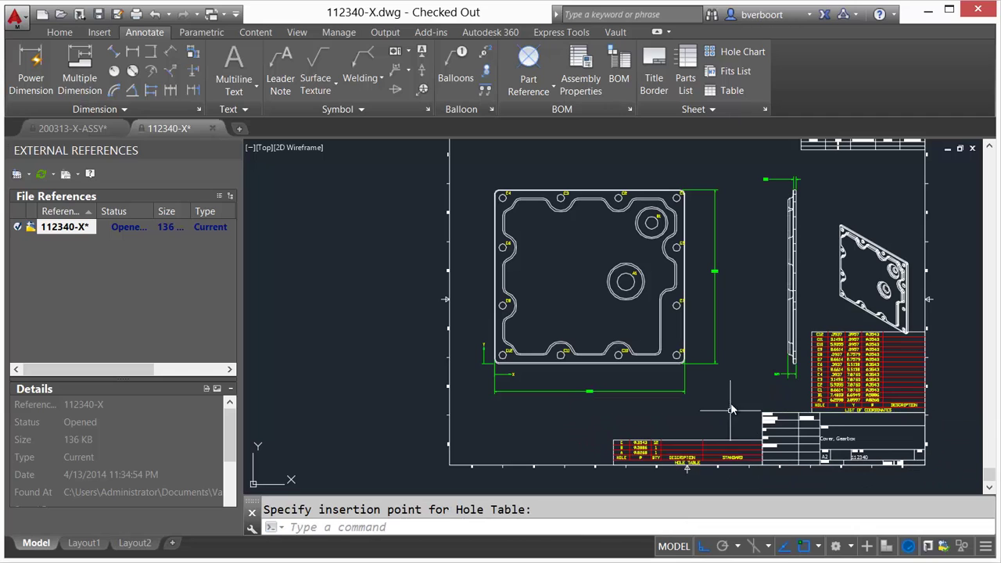
- Move the cover's isometric view straight up, clear of the coordinate list
{"action": "middle_click", "coordinate": [735, 370]}
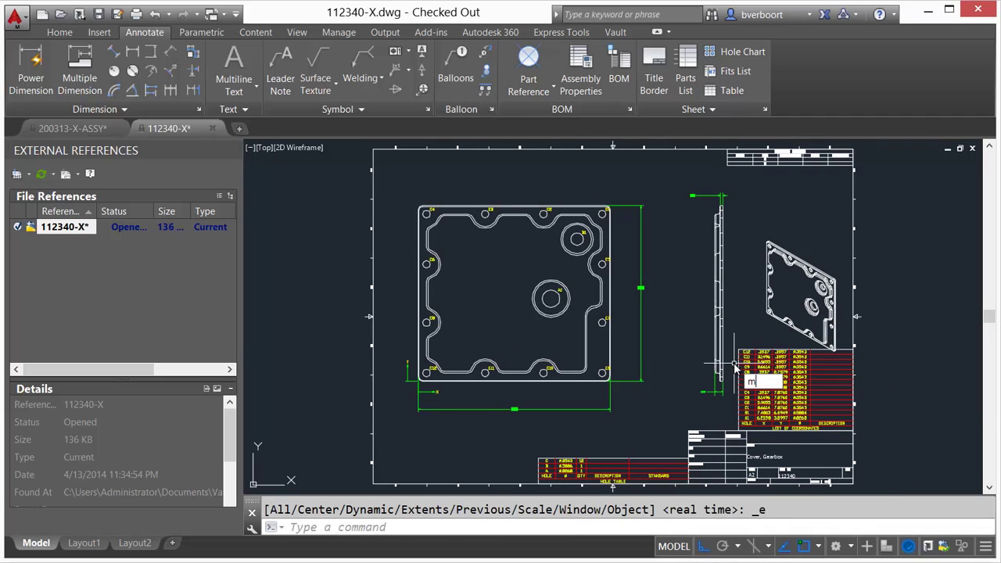
{"action": "type", "text": "m"}
{"action": "key", "text": "Return"}
{"action": "left_click", "coordinate": [728, 366]}
{"action": "left_click", "coordinate": [839, 225]}
{"action": "key", "text": "Return"}
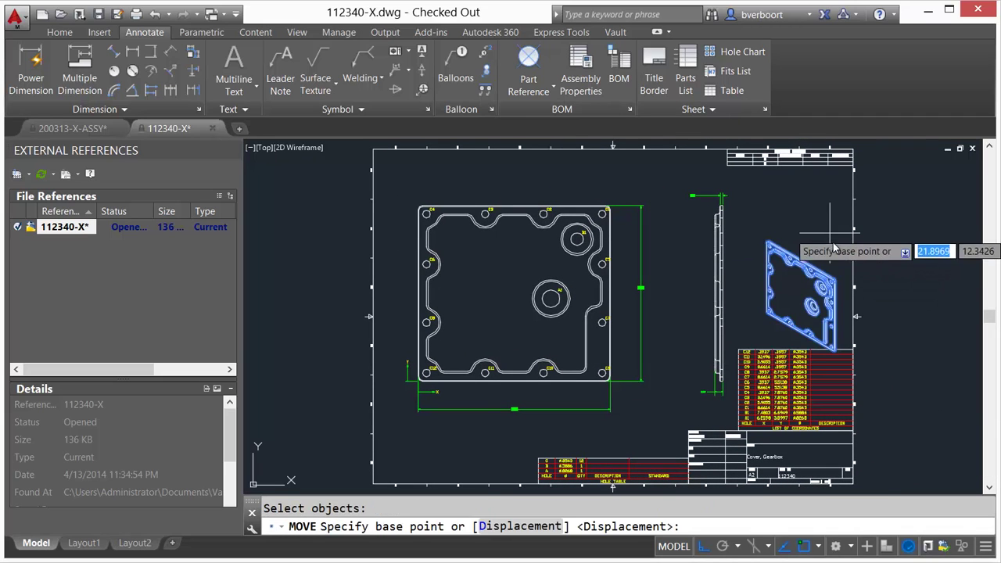
{"action": "left_click", "coordinate": [835, 244]}
{"action": "left_click", "coordinate": [832, 205]}
{"action": "middle_click", "coordinate": [891, 276]}
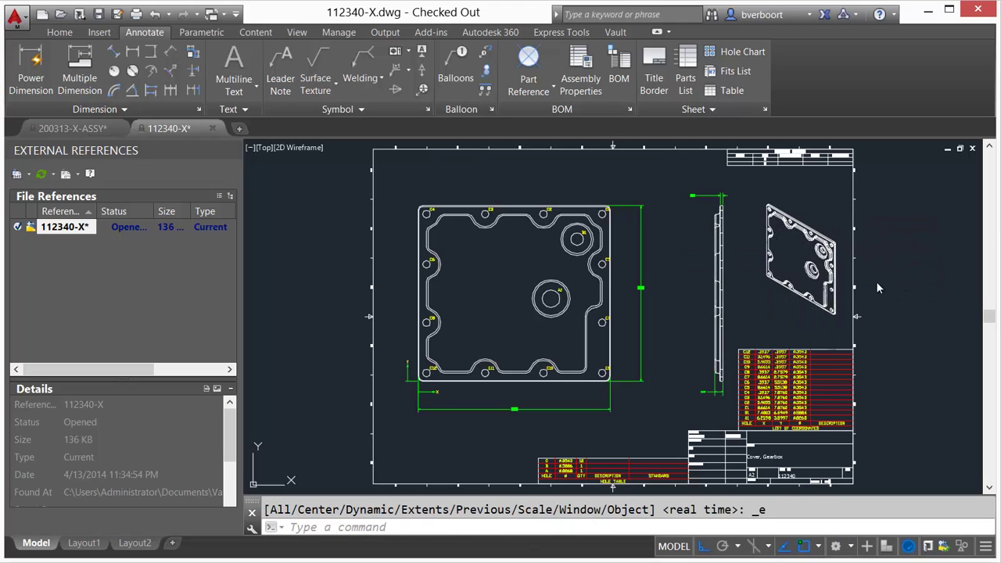
- Check in 112340-X.dwg to the vault without a comment, saving the drawing first
{"action": "right_click", "coordinate": [84, 227]}
{"action": "left_click", "coordinate": [122, 269]}
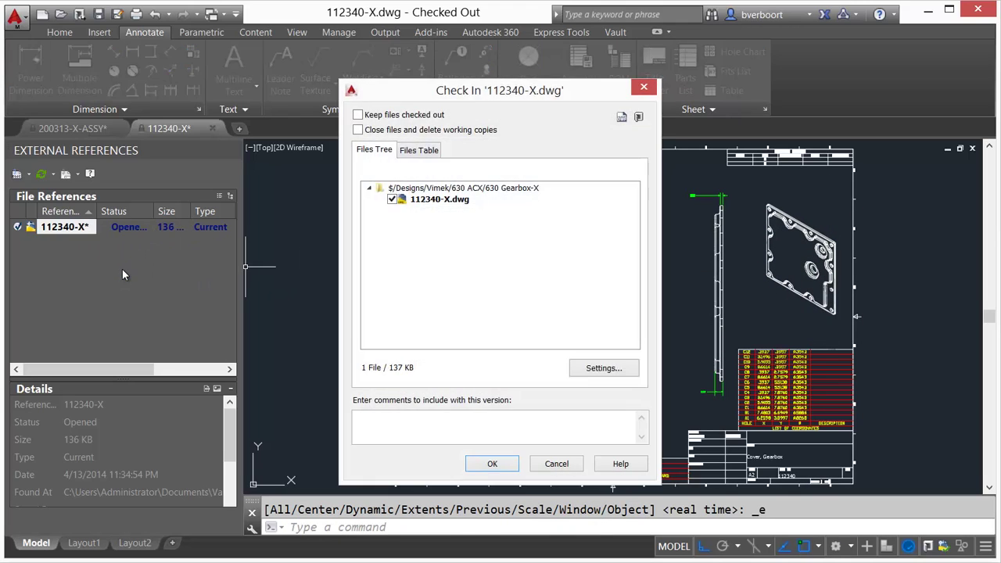
{"action": "left_click", "coordinate": [491, 464]}
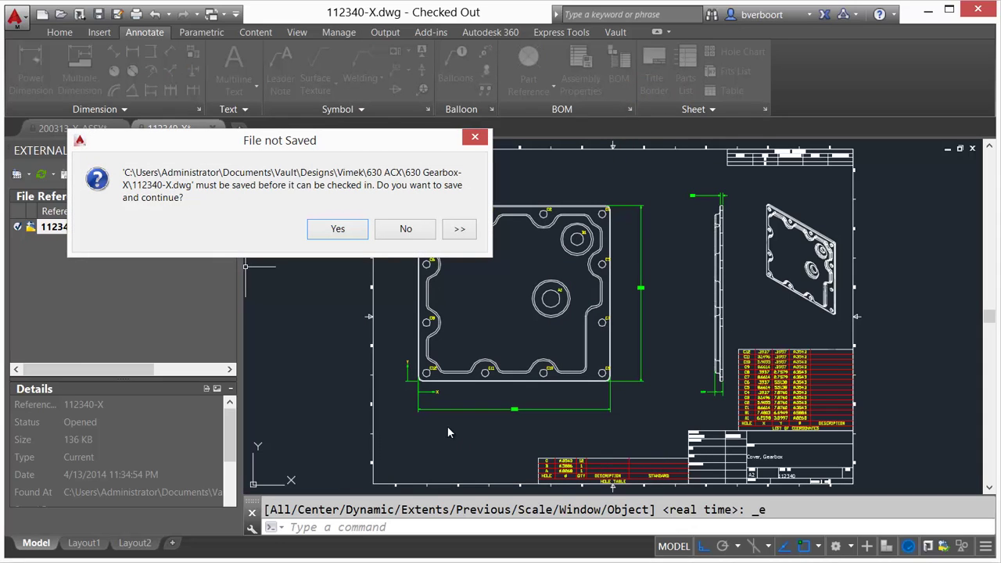
{"action": "left_click", "coordinate": [346, 230]}
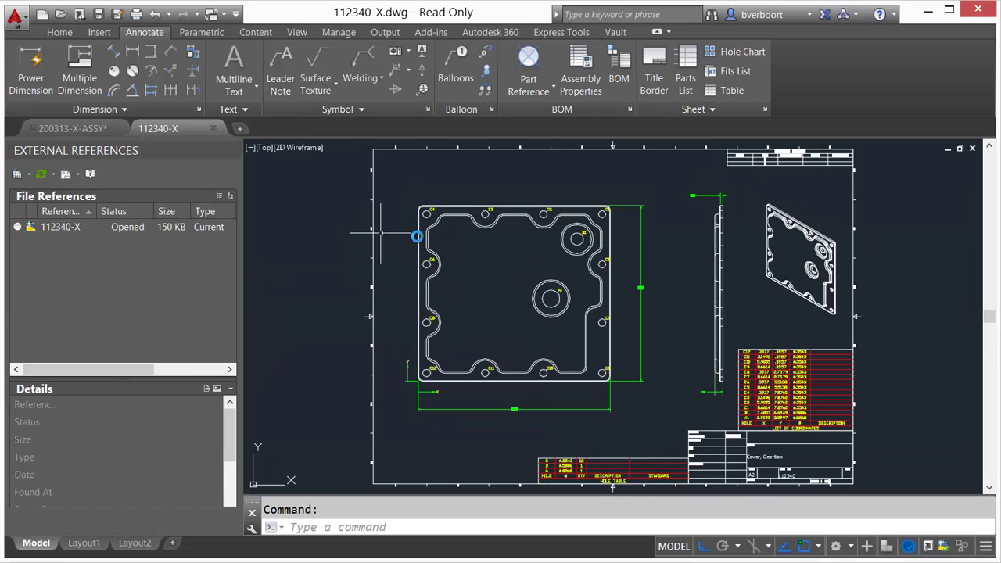
- Close the 112340-X drawing and reload all external references in the 200313-X-ASSY assembly drawing
{"action": "left_click", "coordinate": [972, 149]}
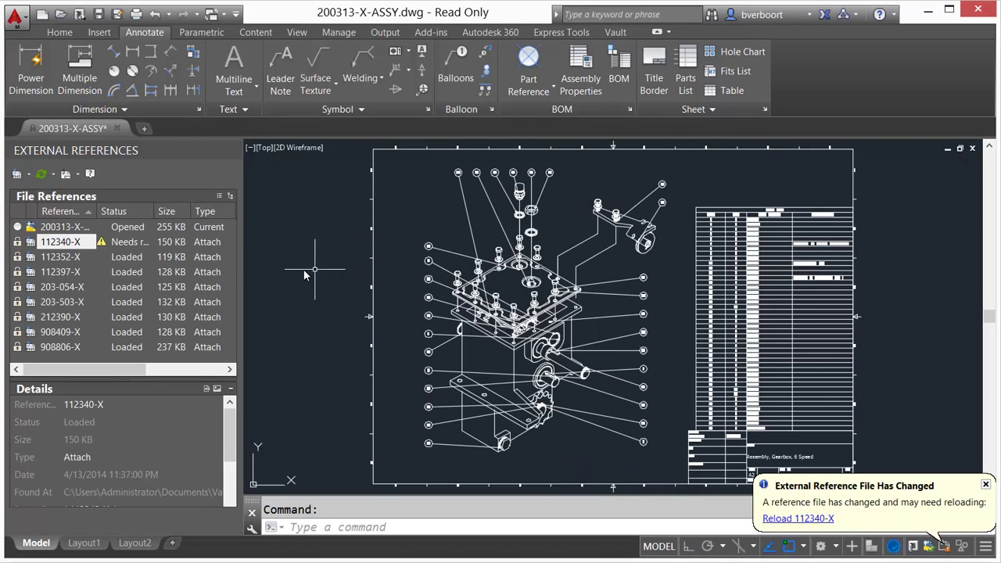
{"action": "left_click", "coordinate": [54, 174]}
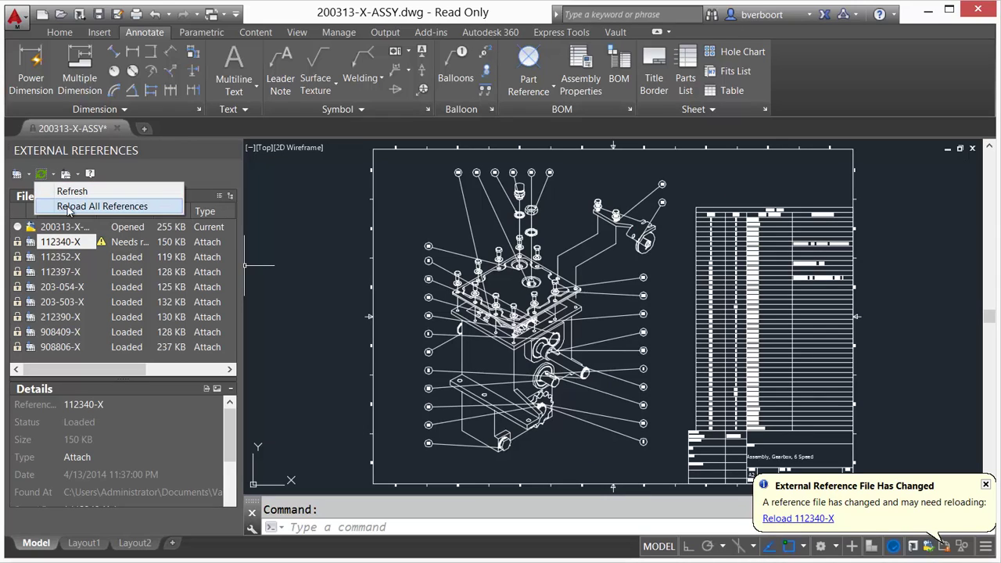
{"action": "left_click", "coordinate": [68, 205]}
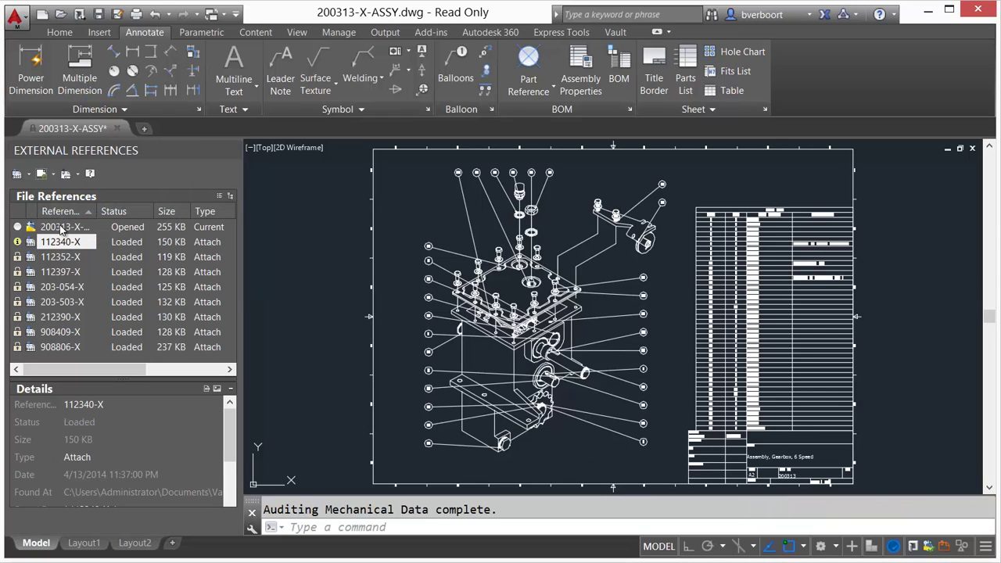
- Check out 200313-X-ASSY.dwg and check it back in to the vault with its reloaded references
{"action": "right_click", "coordinate": [57, 229]}
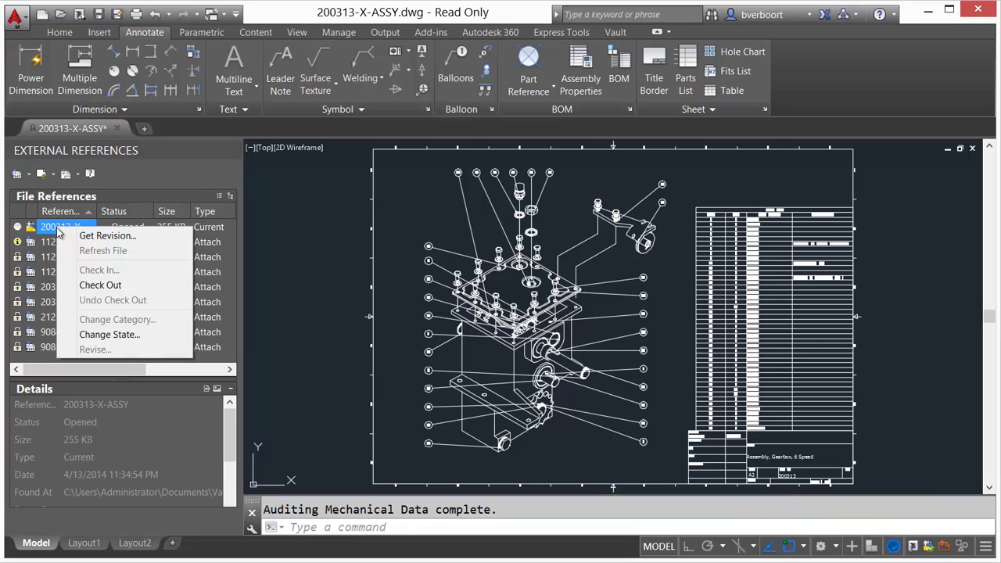
{"action": "left_click", "coordinate": [88, 282]}
{"action": "left_click", "coordinate": [204, 218]}
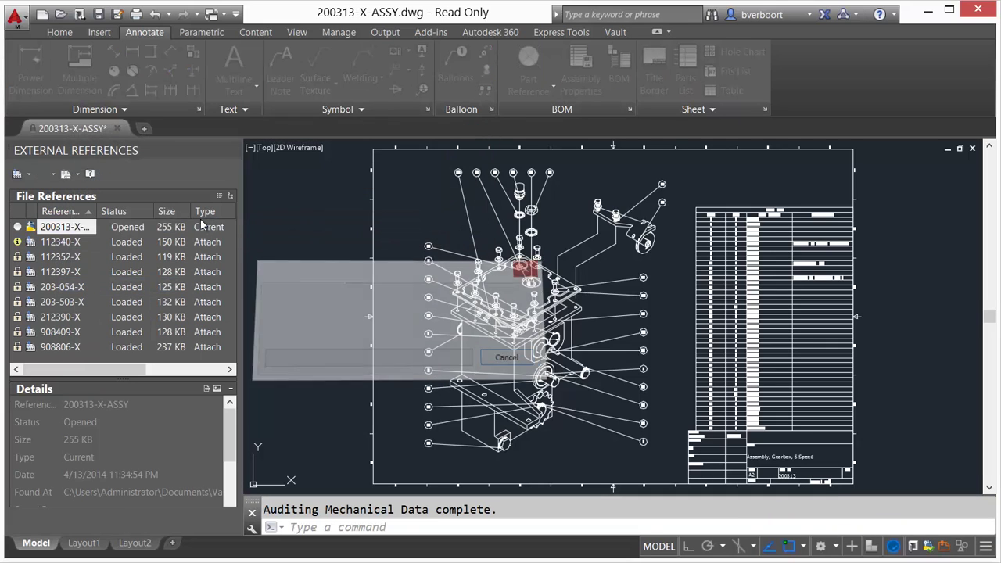
{"action": "right_click", "coordinate": [86, 226]}
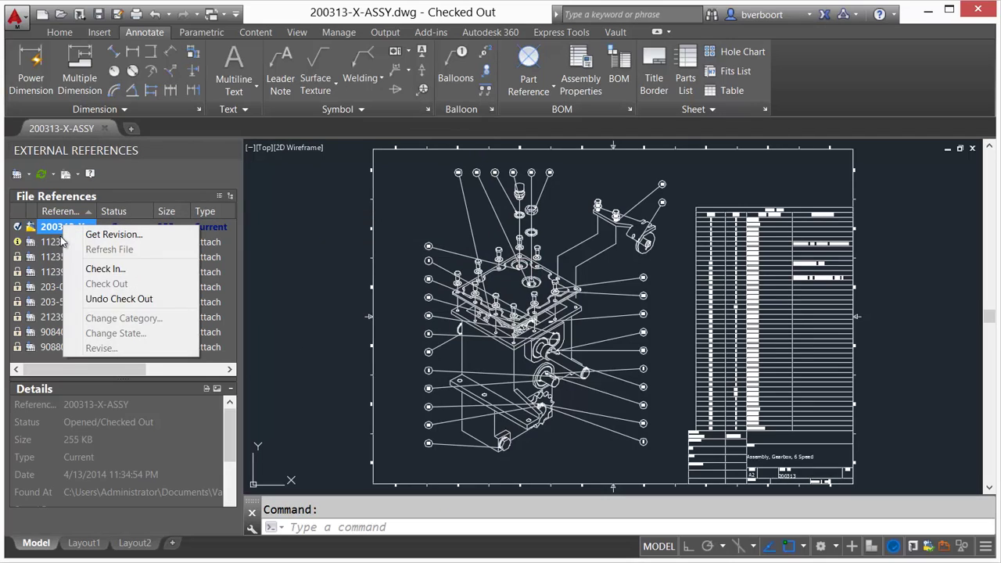
{"action": "left_click", "coordinate": [93, 270]}
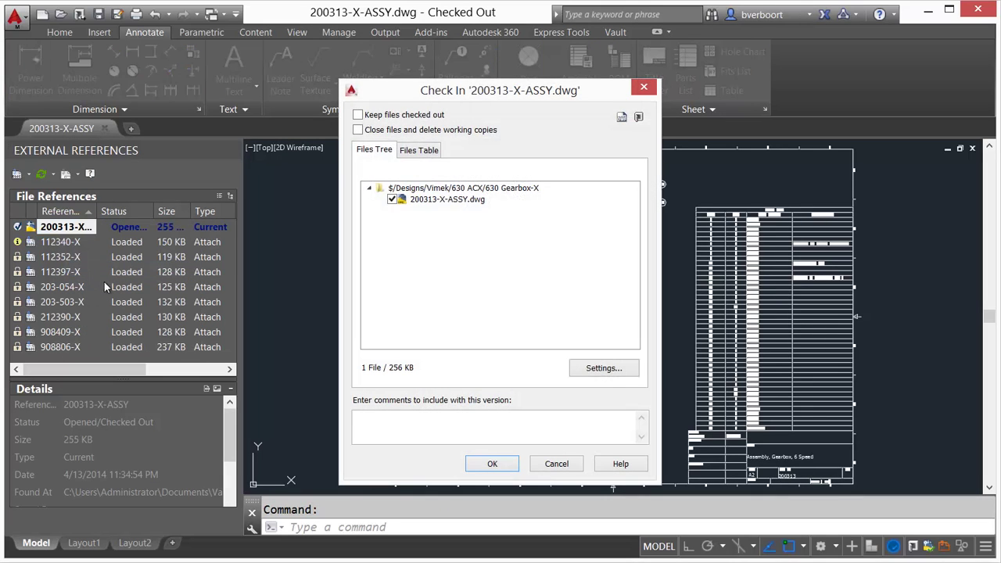
{"action": "left_click", "coordinate": [491, 464]}
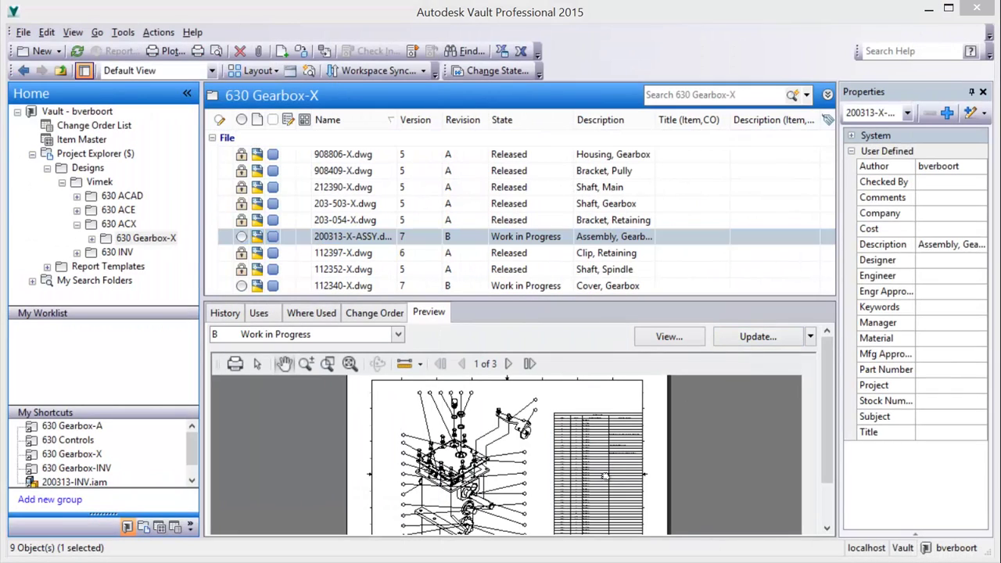
- Switch to Vault and change the lifecycle state of 112340-X.dwg and 200313-X-ASSY.dwg to Released
{"action": "scroll", "coordinate": [614, 445], "scroll_direction": "down", "scroll_amount": 2}
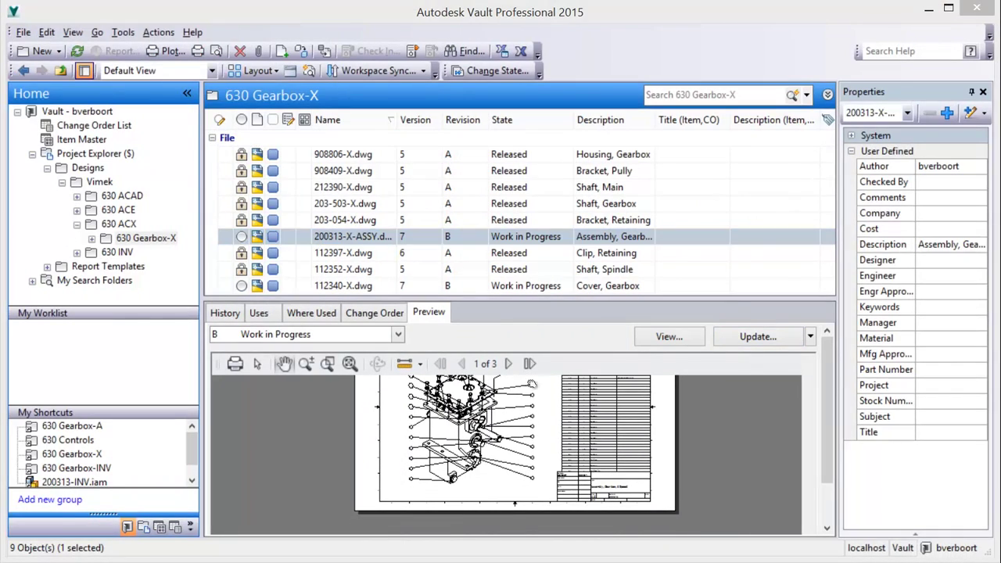
{"action": "left_click", "coordinate": [330, 287]}
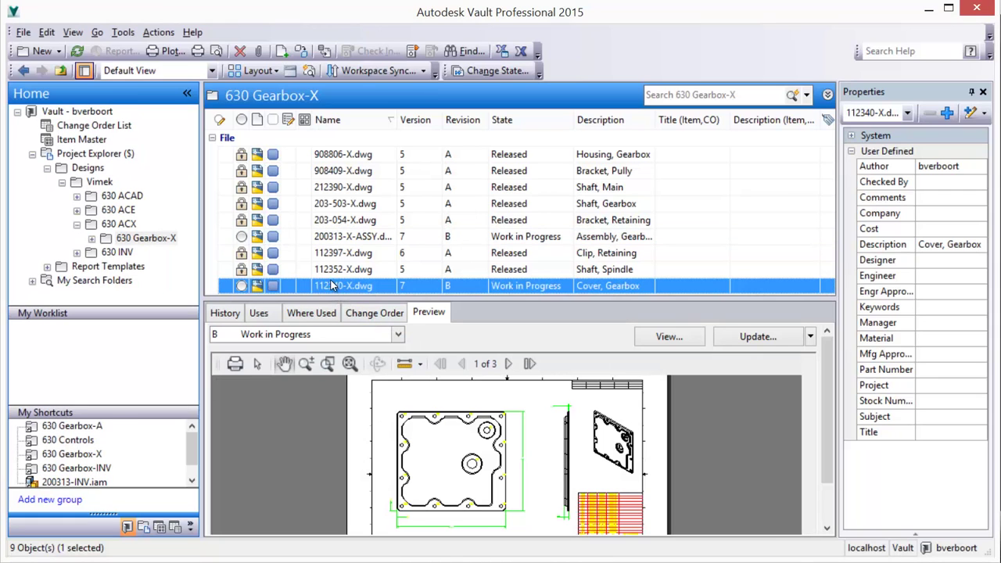
{"action": "left_click", "coordinate": [332, 238], "text": "ctrl"}
{"action": "right_click", "coordinate": [333, 237]}
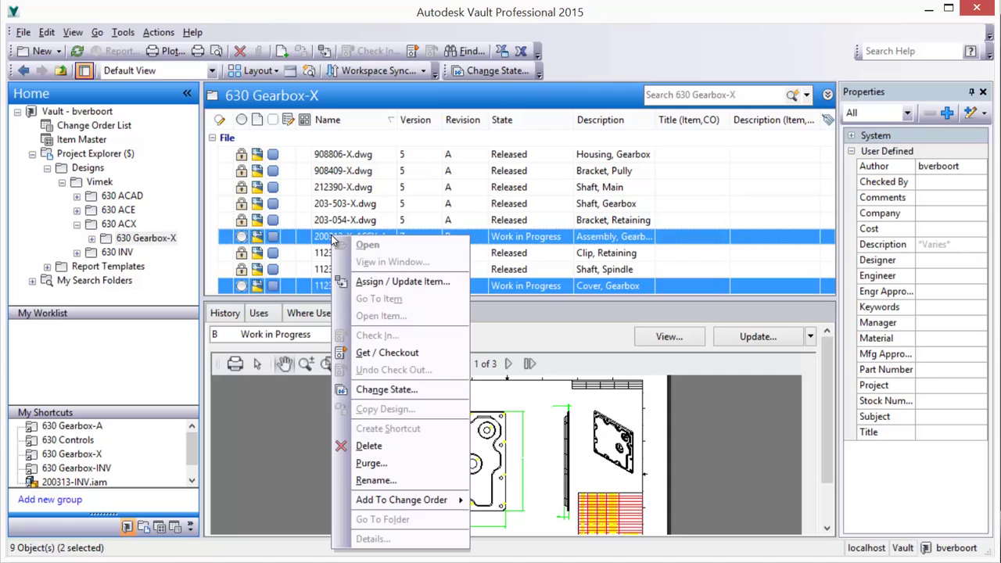
{"action": "left_click", "coordinate": [367, 389]}
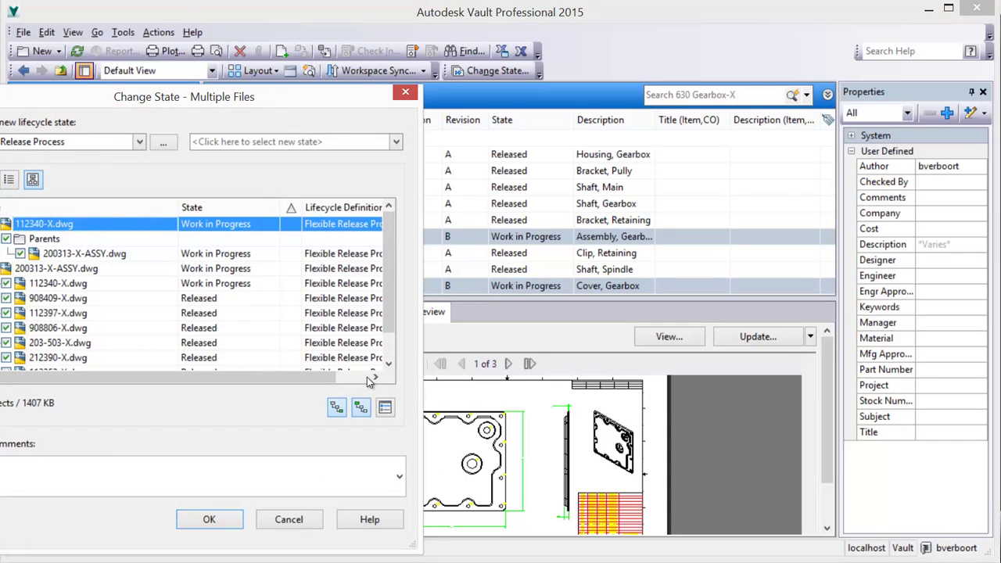
{"action": "left_click", "coordinate": [238, 148]}
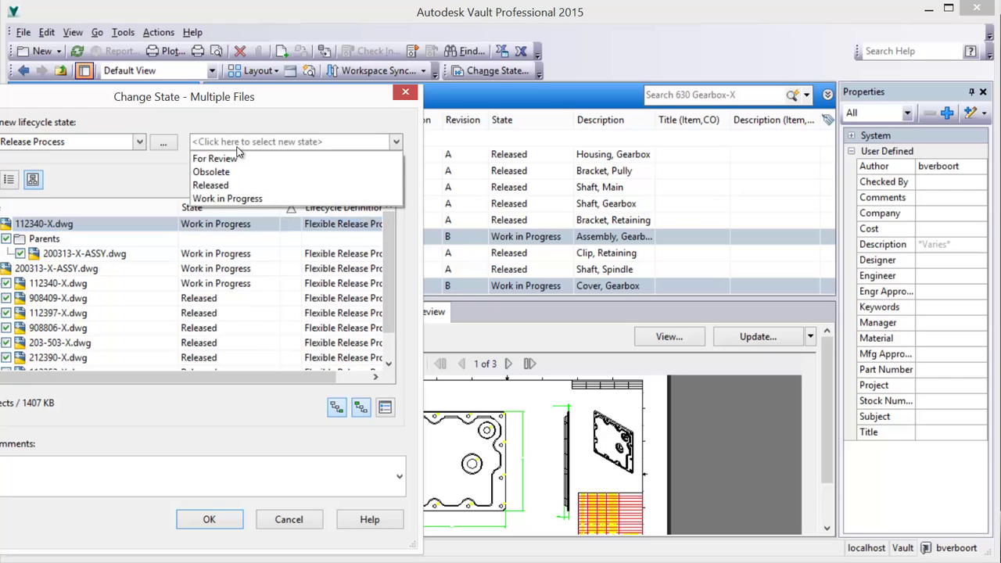
{"action": "left_click", "coordinate": [230, 185]}
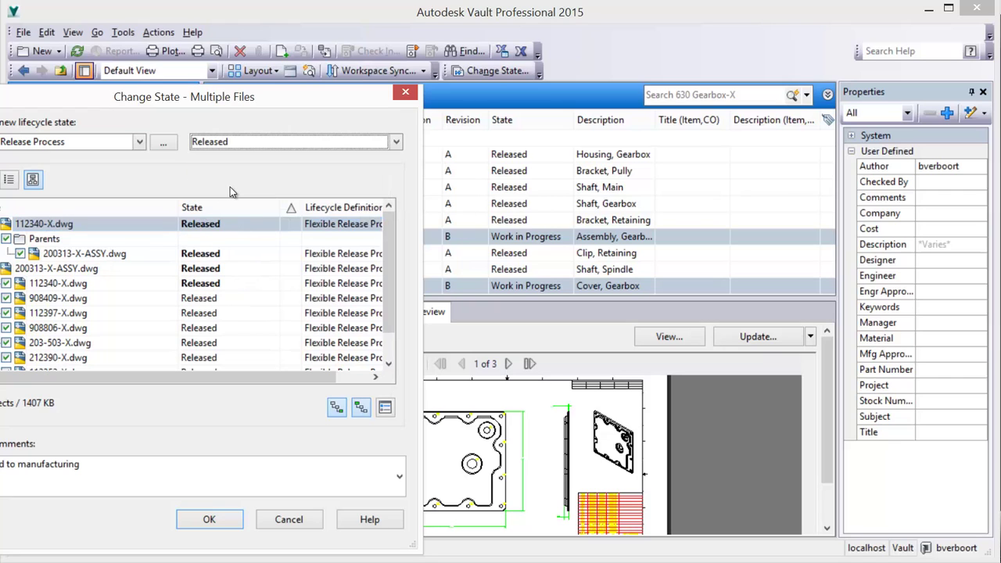
{"action": "left_click", "coordinate": [209, 519]}
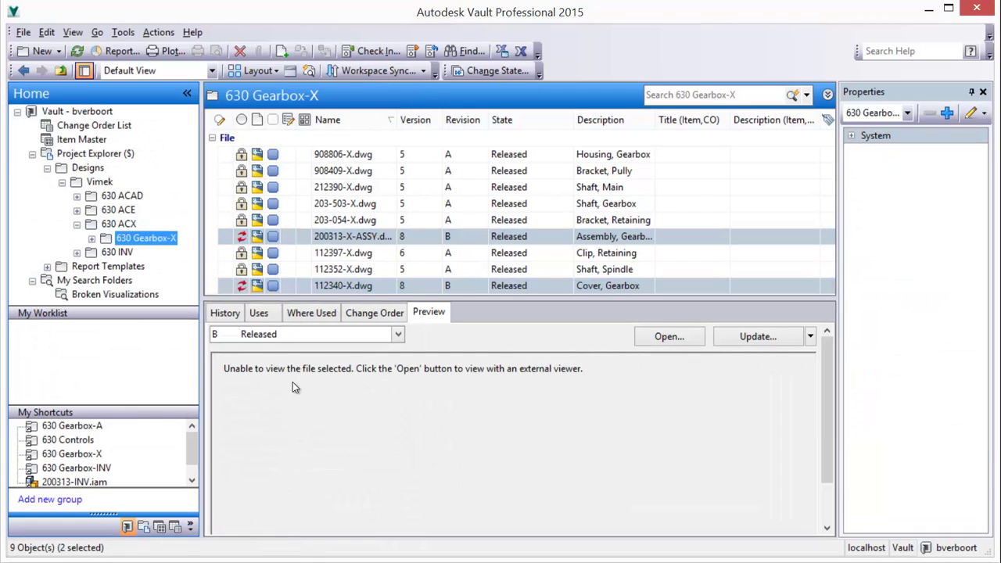
- Preview revision B of the released drawings 200313-X-ASSY.dwg and 112340-X.dwg
{"action": "left_click", "coordinate": [289, 238]}
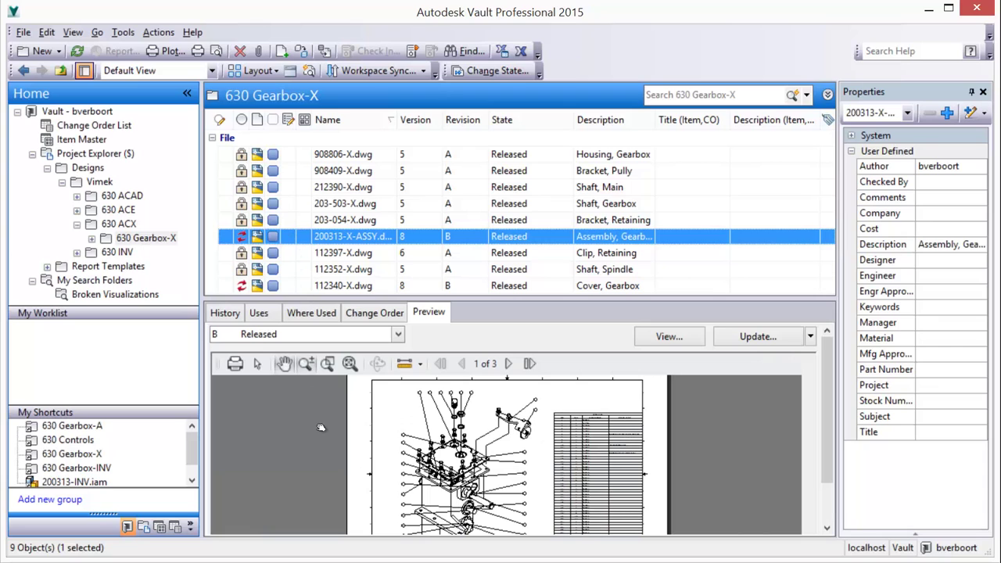
{"action": "left_click", "coordinate": [351, 366]}
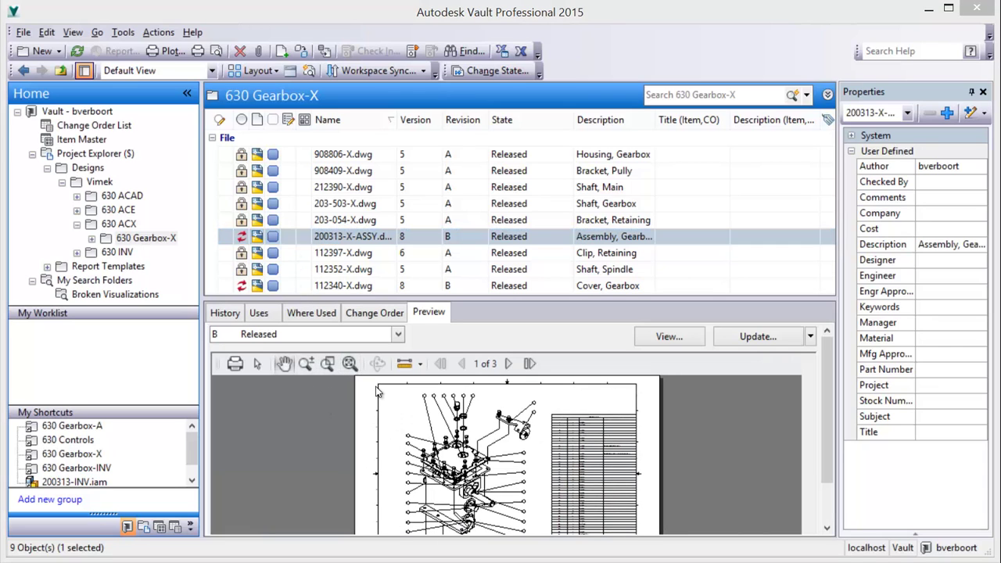
{"action": "left_click_drag", "start_coordinate": [404, 493], "coordinate": [406, 415]}
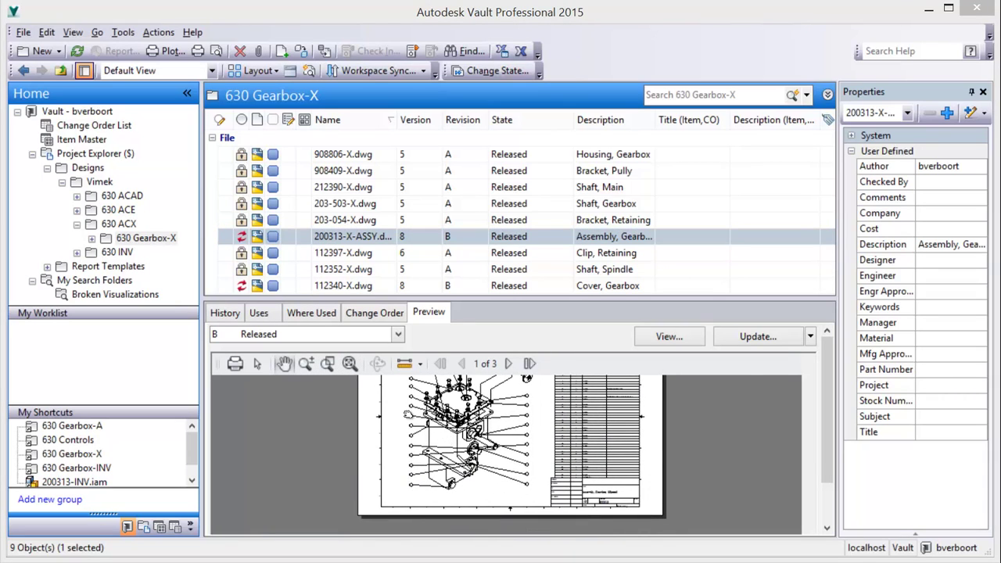
{"action": "left_click", "coordinate": [283, 286]}
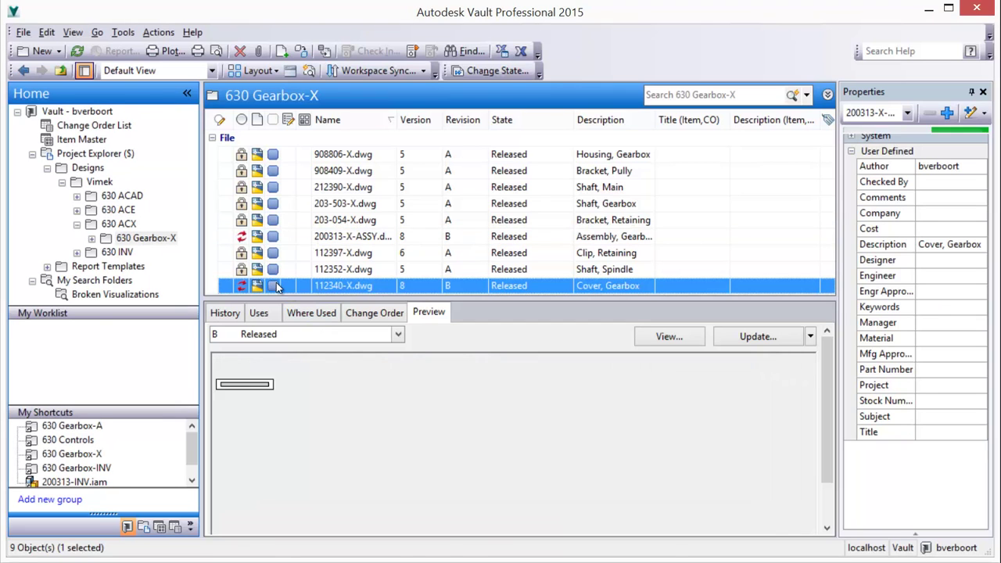
- Look over the cover drawing's preview, and switch to the Autodesk Vault web client in the browser and log in
{"action": "left_click_drag", "start_coordinate": [423, 469], "coordinate": [419, 446]}
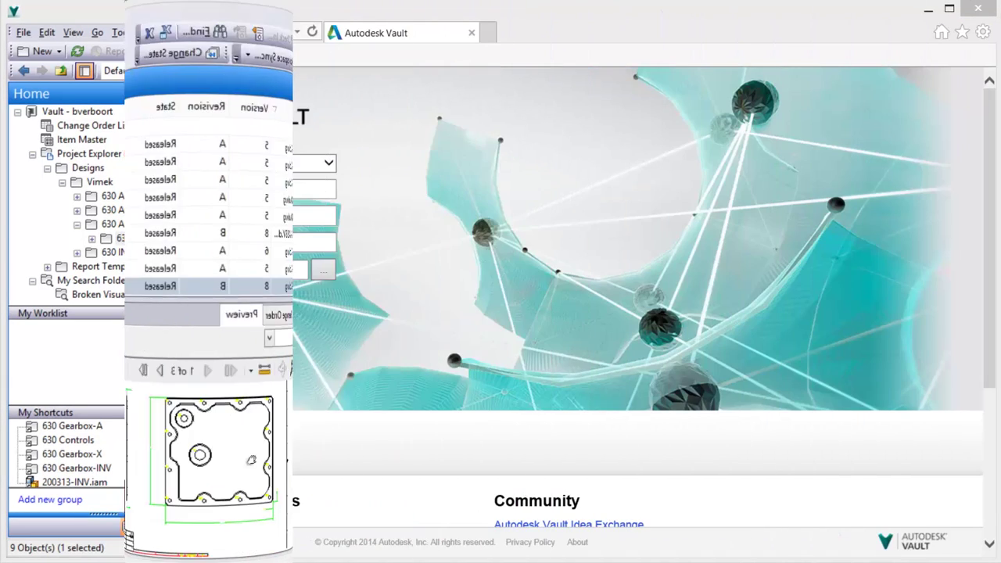
{"action": "left_click", "coordinate": [141, 358]}
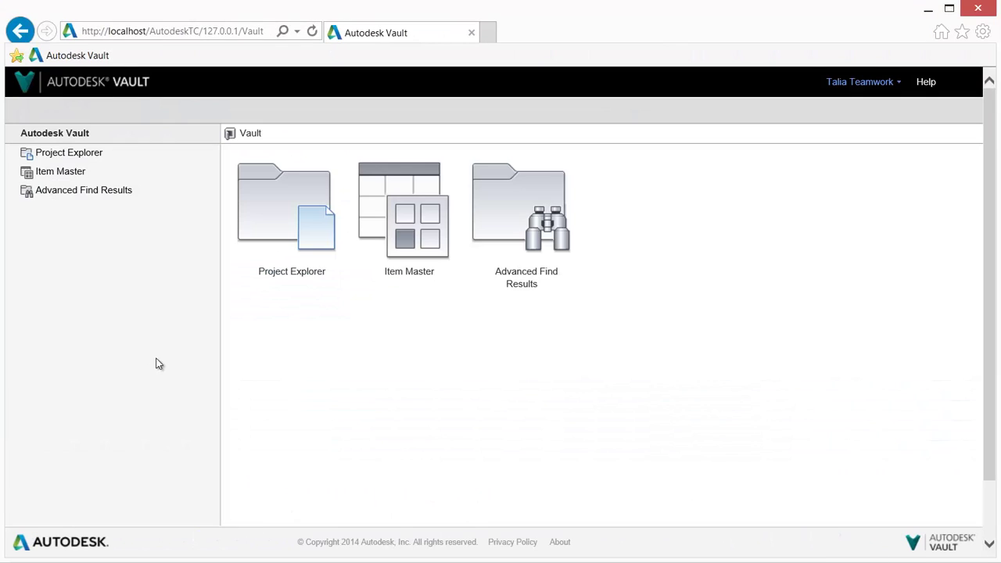
- Browse the Project Explorer to the Designs > Vimek > 630 ACX > 630 Gearbox-X folder
{"action": "left_click", "coordinate": [82, 156]}
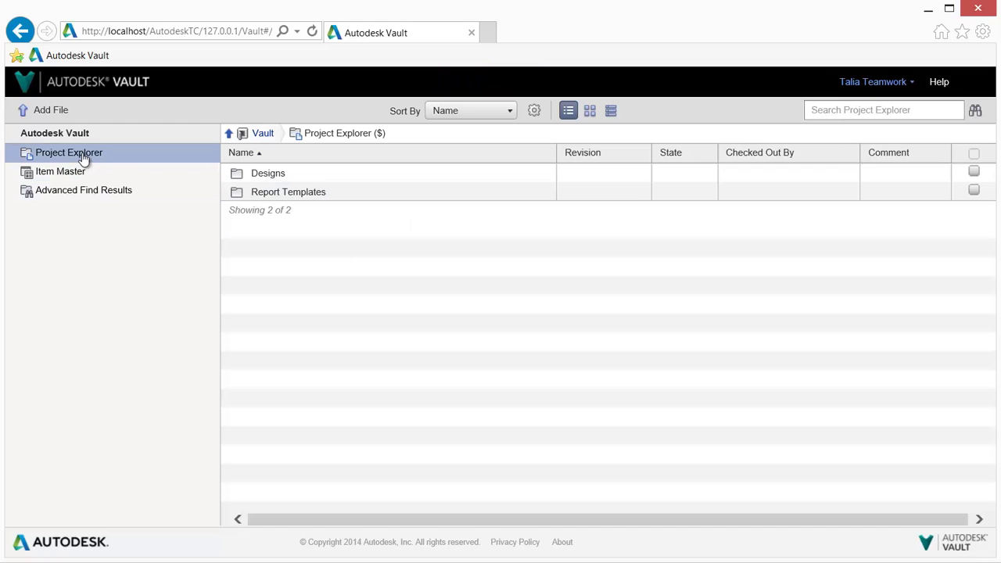
{"action": "left_click", "coordinate": [263, 178]}
{"action": "left_click", "coordinate": [264, 179]}
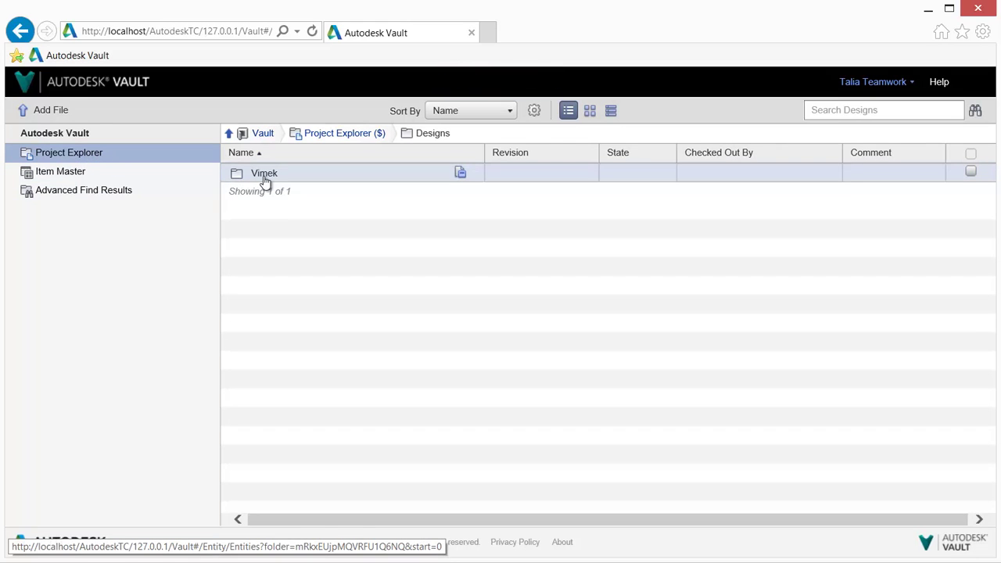
{"action": "left_click", "coordinate": [287, 179]}
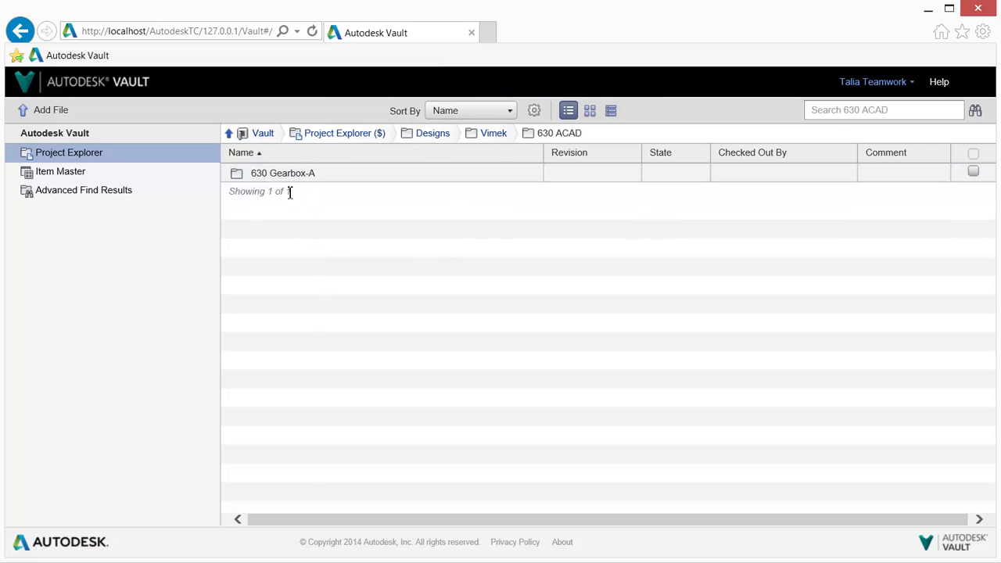
{"action": "left_click", "coordinate": [230, 135]}
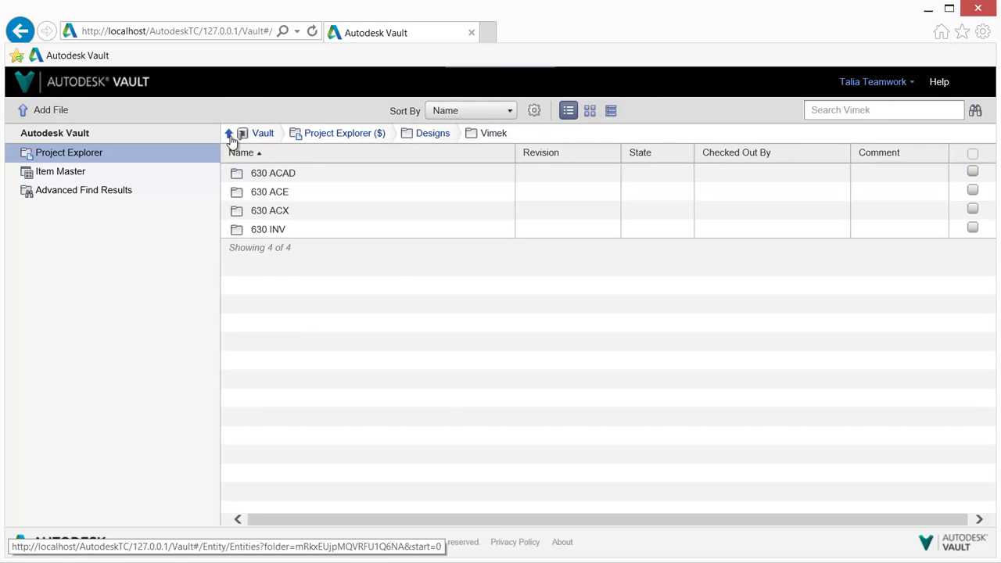
{"action": "left_click", "coordinate": [267, 211]}
{"action": "left_click", "coordinate": [283, 173]}
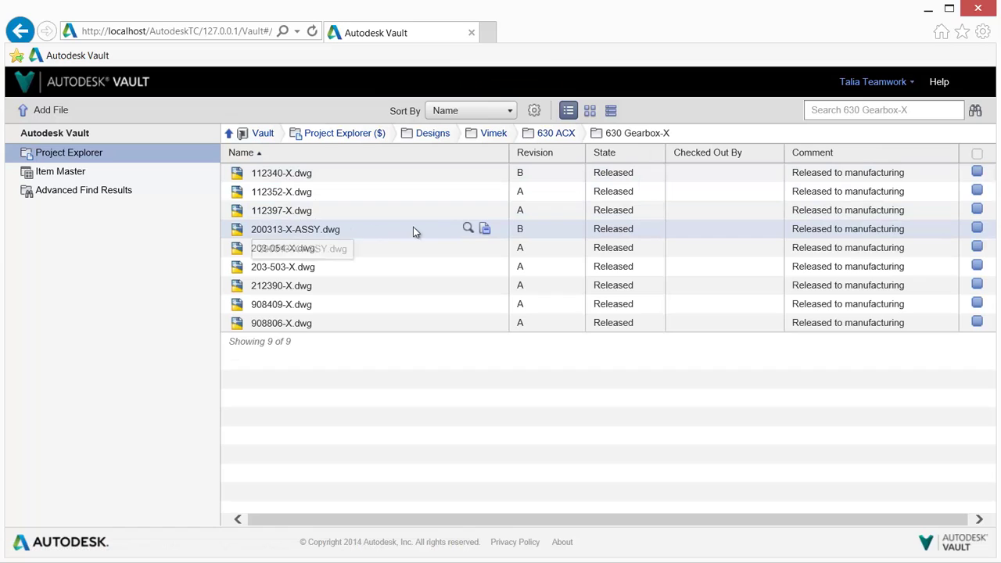
- View the released 200313-X-ASSY.dwg assembly drawing in the browser and close the viewer
{"action": "left_click", "coordinate": [469, 228]}
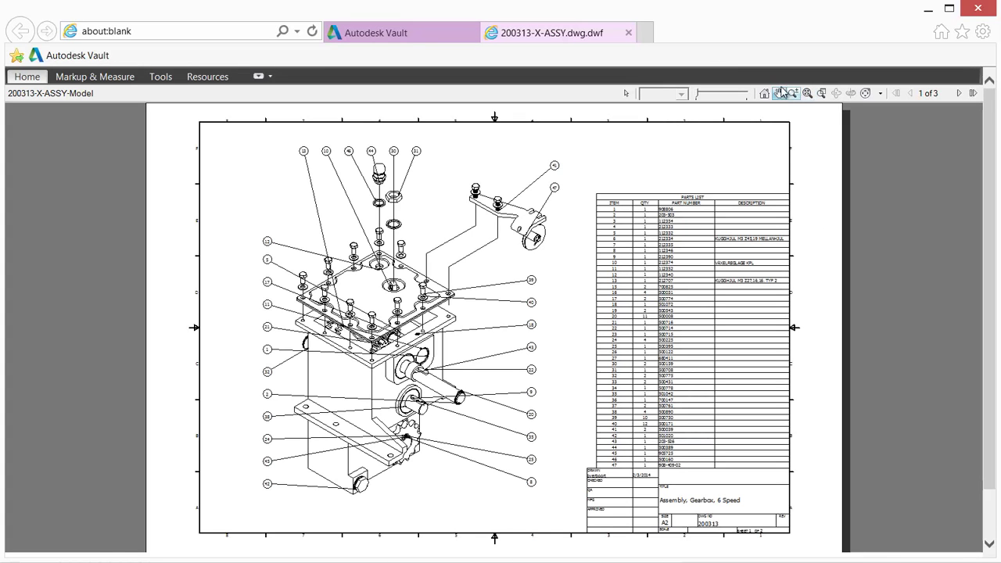
{"action": "left_click", "coordinate": [628, 33]}
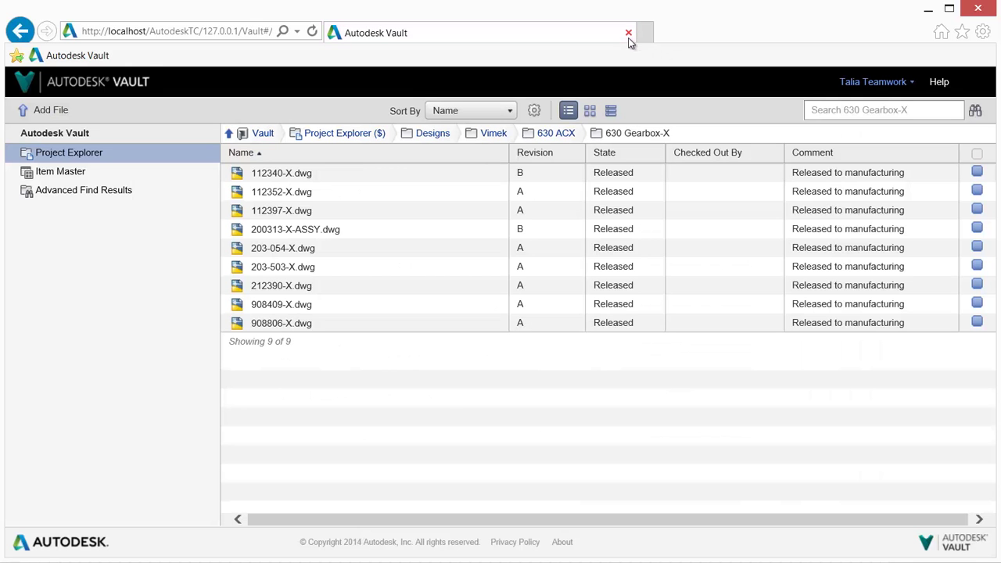
{"action": "mouse_move", "coordinate": [487, 213]}
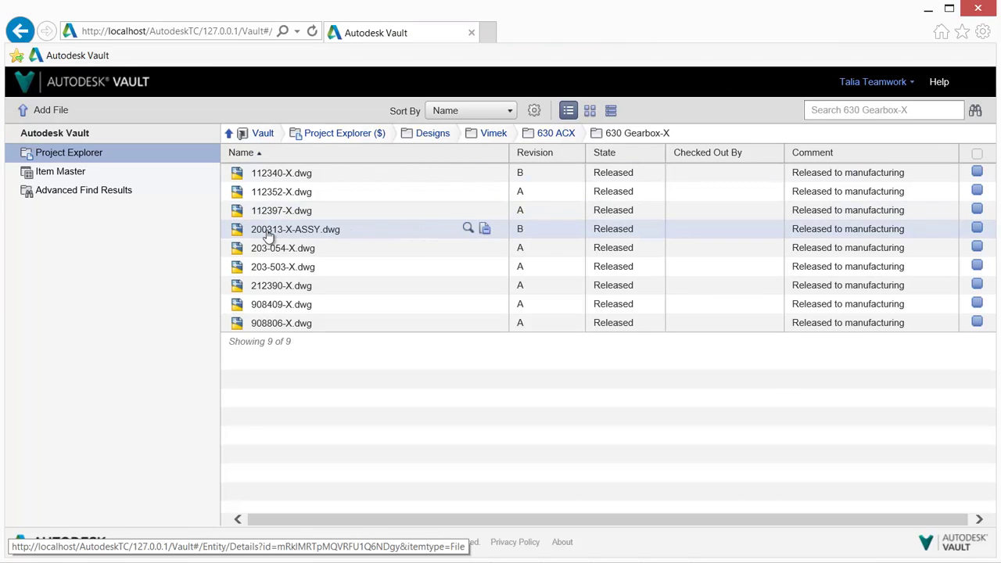
- Search the Item Master for "lid" and open the details of revision B item 112340-INV
{"action": "left_click", "coordinate": [72, 173]}
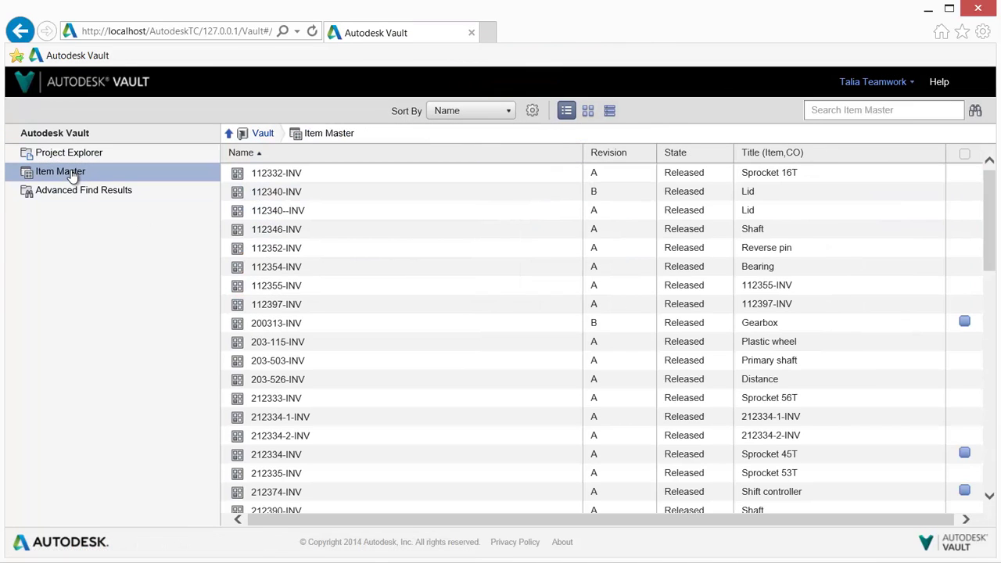
{"action": "left_click", "coordinate": [829, 110]}
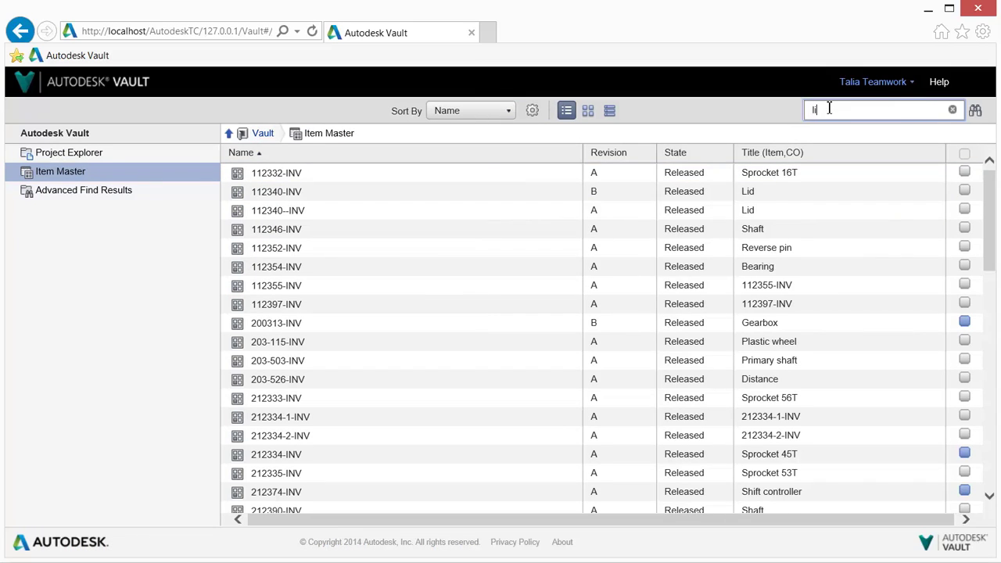
{"action": "type", "text": "lid"}
{"action": "key", "text": "Return"}
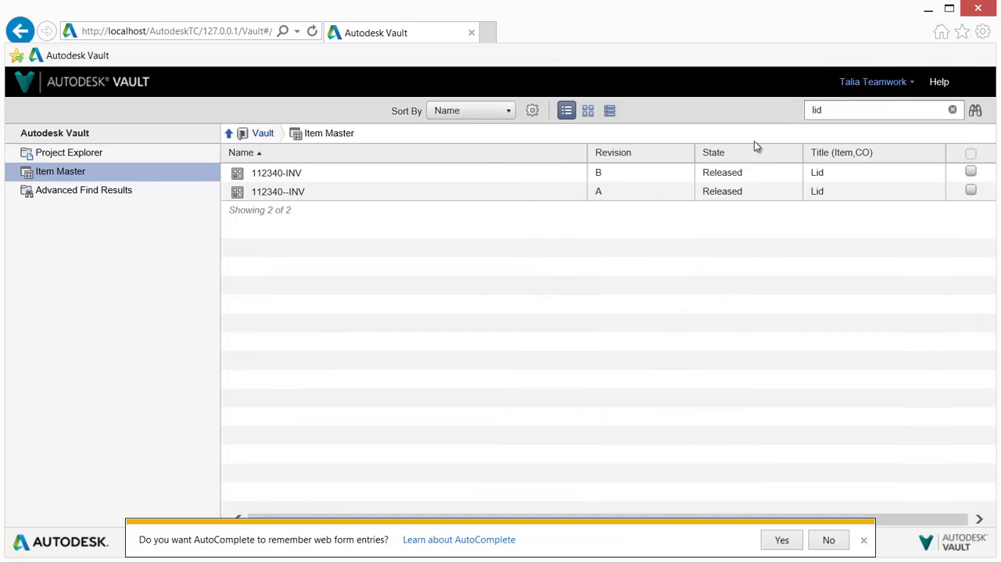
{"action": "left_click", "coordinate": [287, 174]}
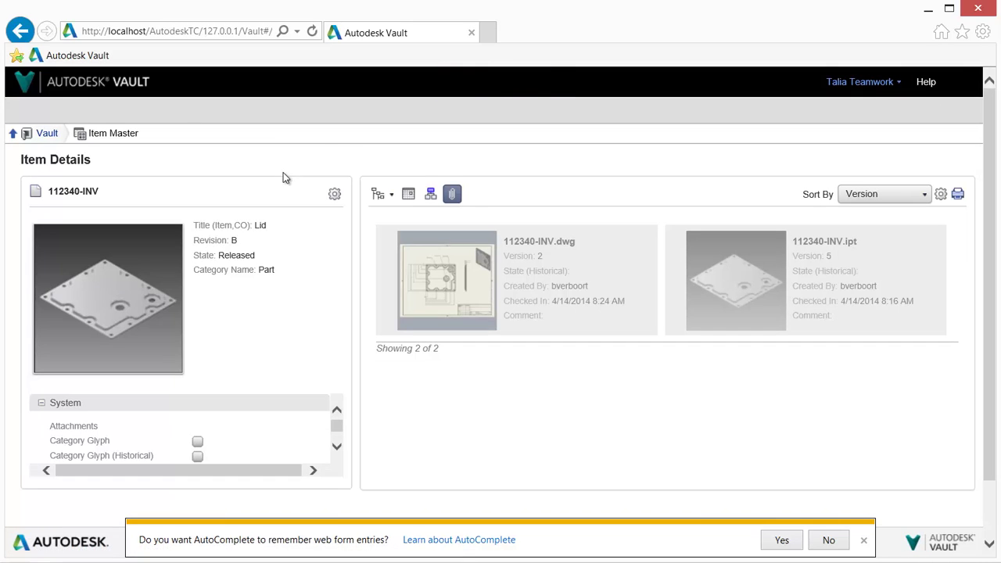
- Check where the lid item is used, and view the bill of materials of the parent gearbox item 200313-INV
{"action": "left_click", "coordinate": [430, 196]}
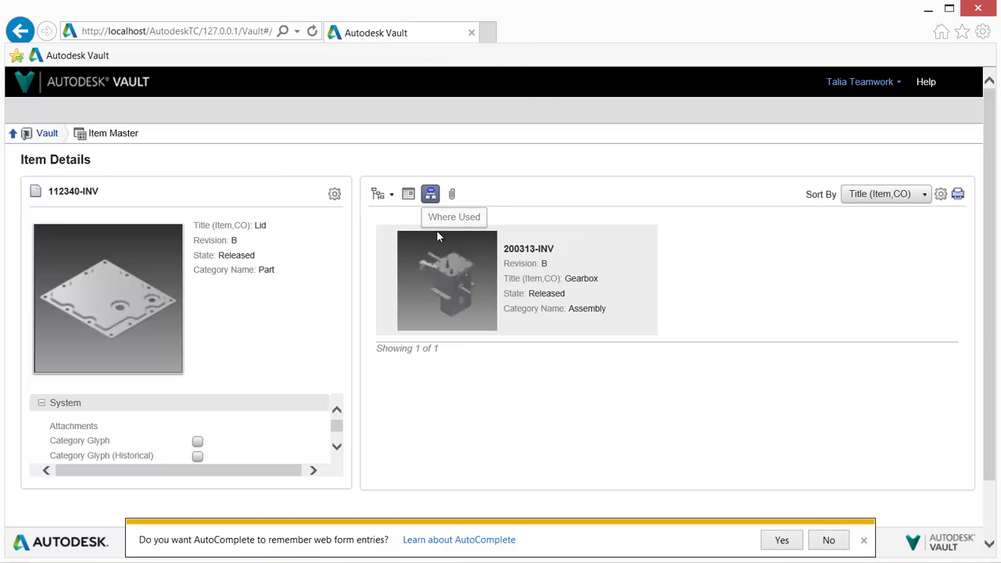
{"action": "left_click", "coordinate": [438, 281]}
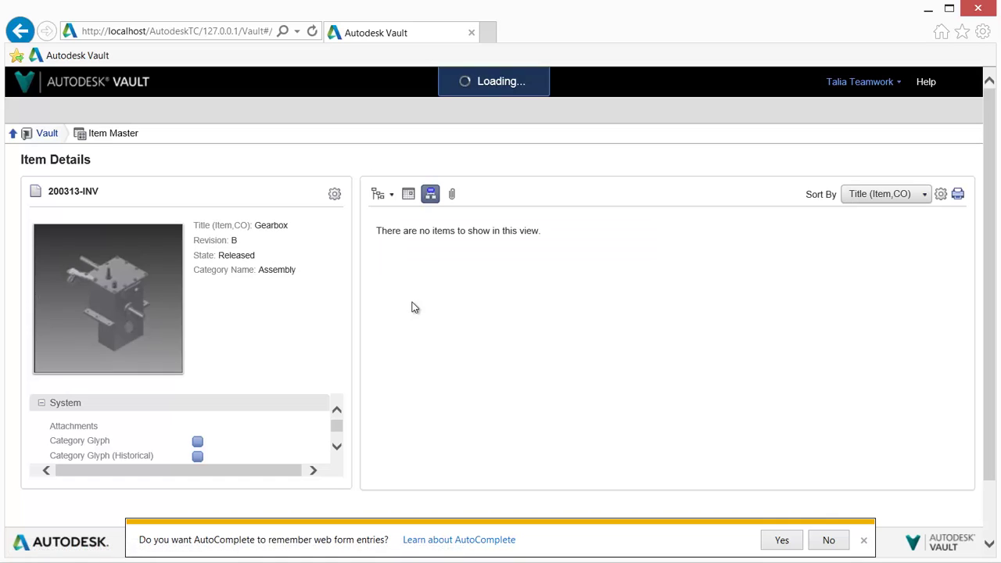
{"action": "left_click", "coordinate": [377, 194]}
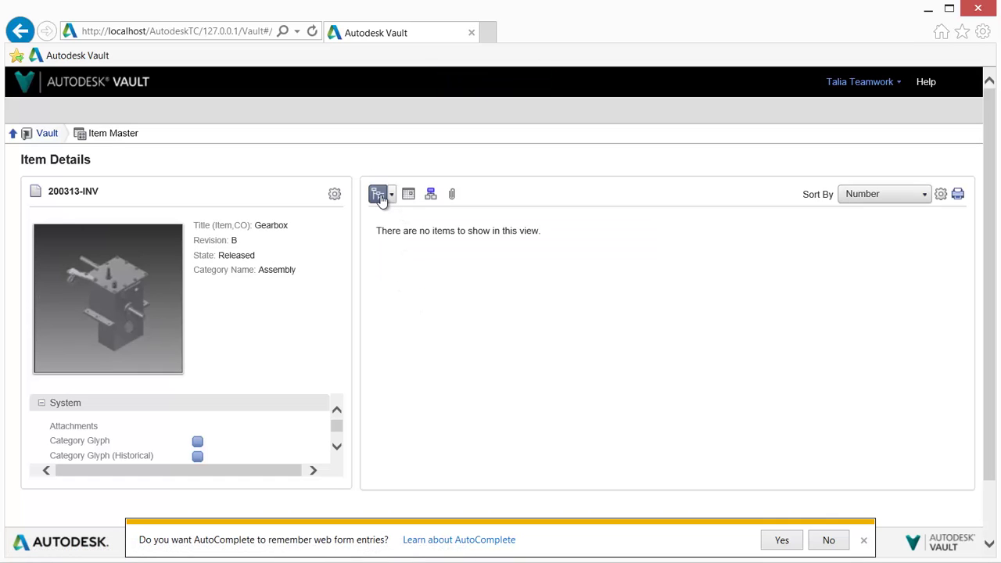